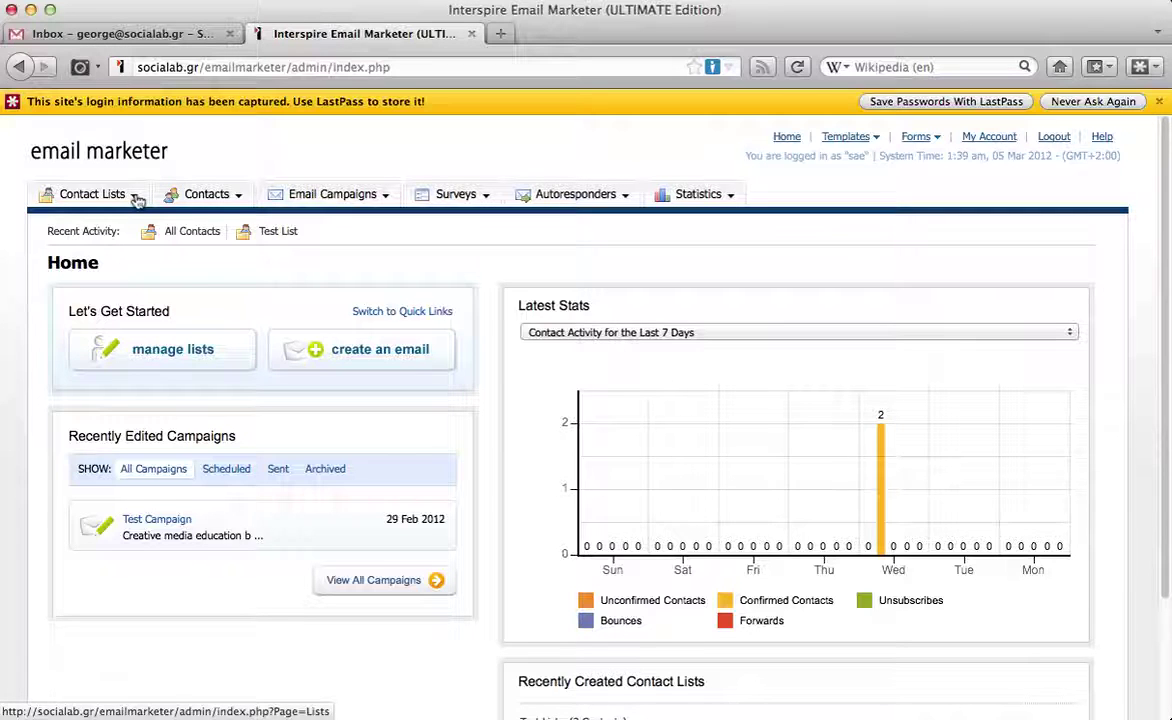
left_click(137, 199)
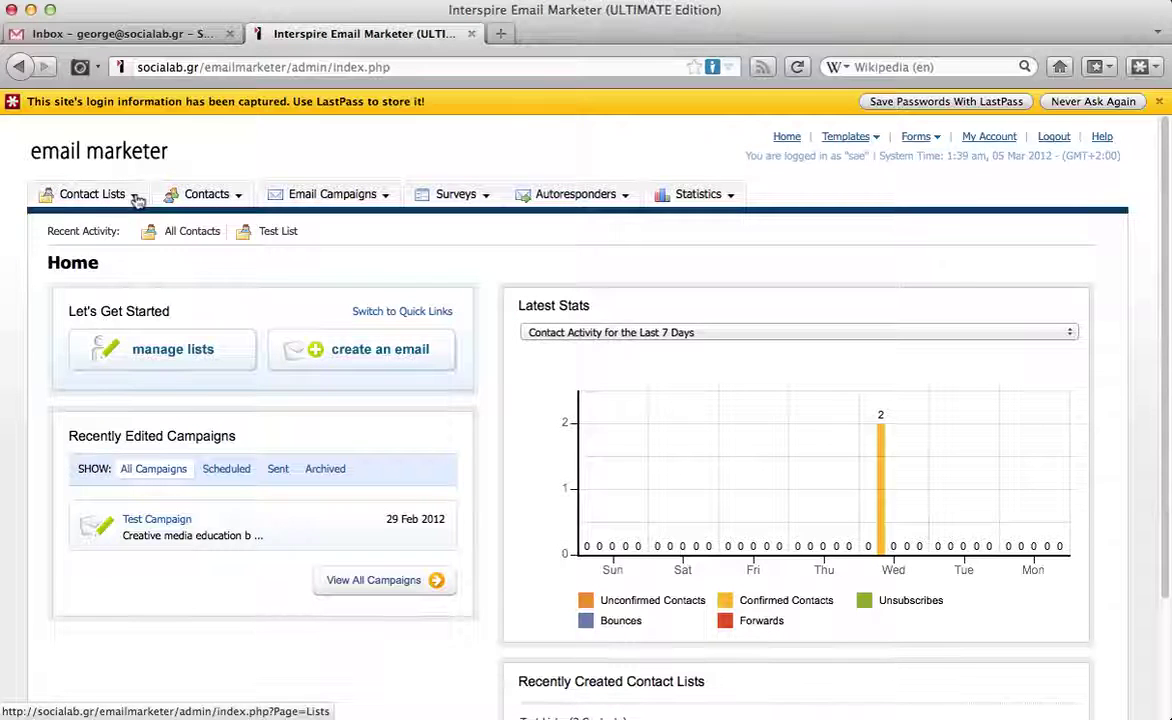
left_click(240, 197)
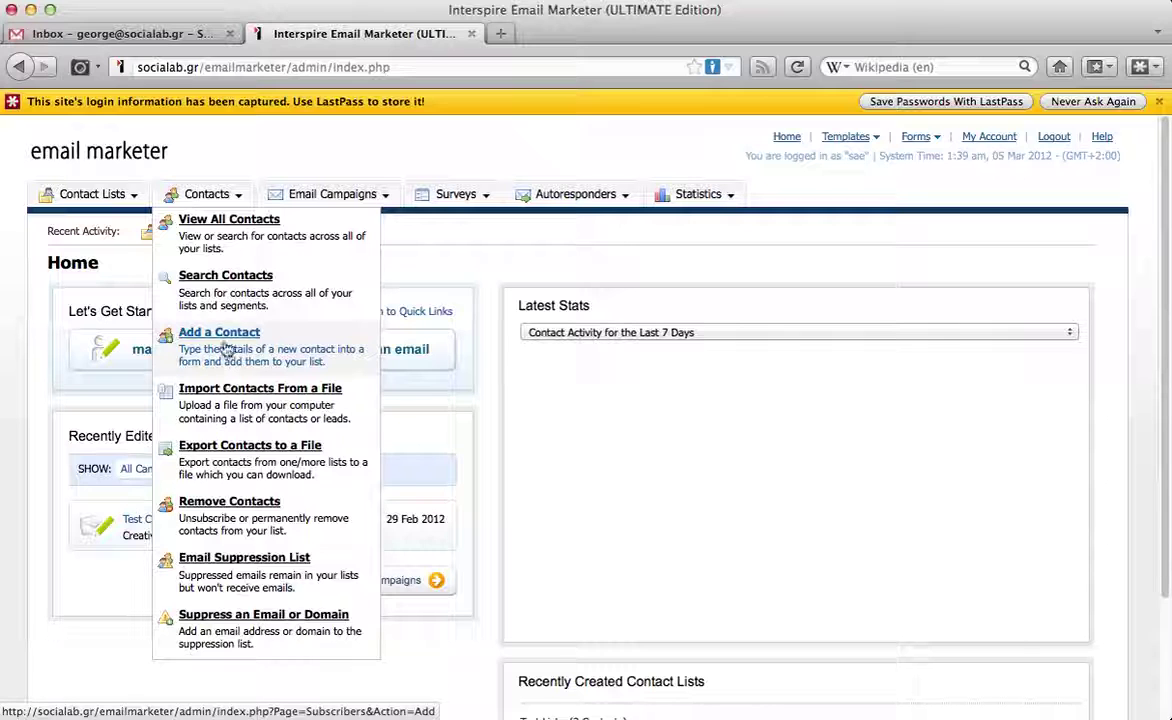
left_click(239, 197)
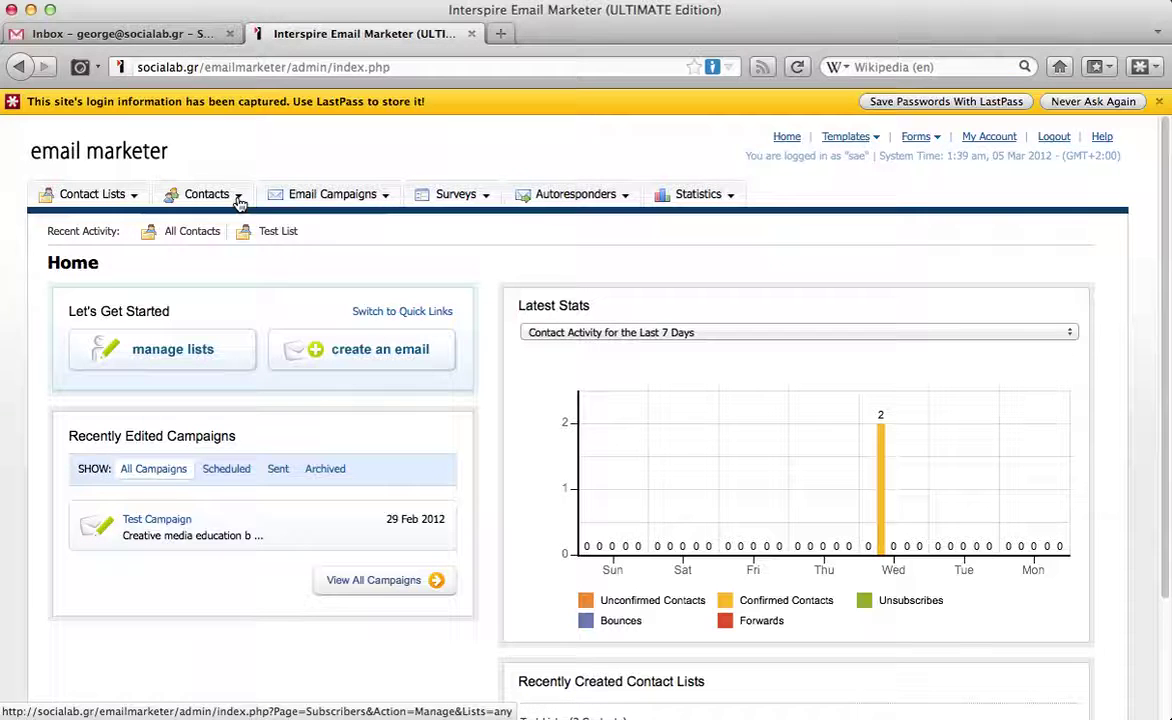
left_click(384, 199)
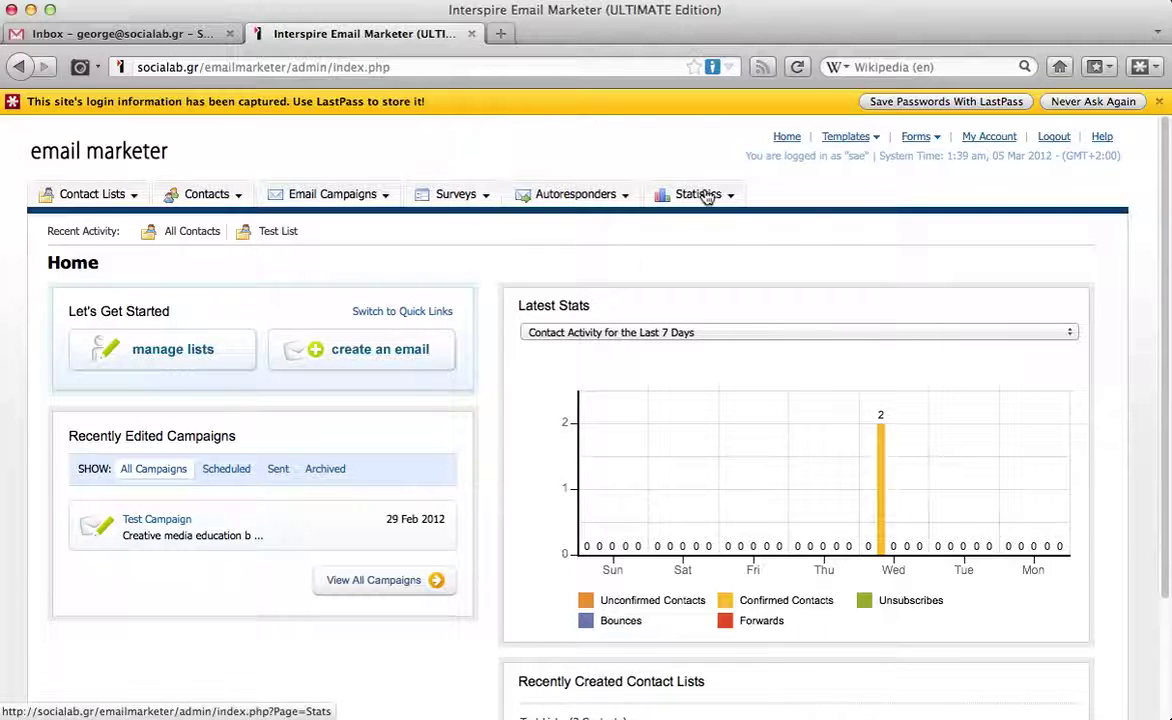
mouse_move(704, 196)
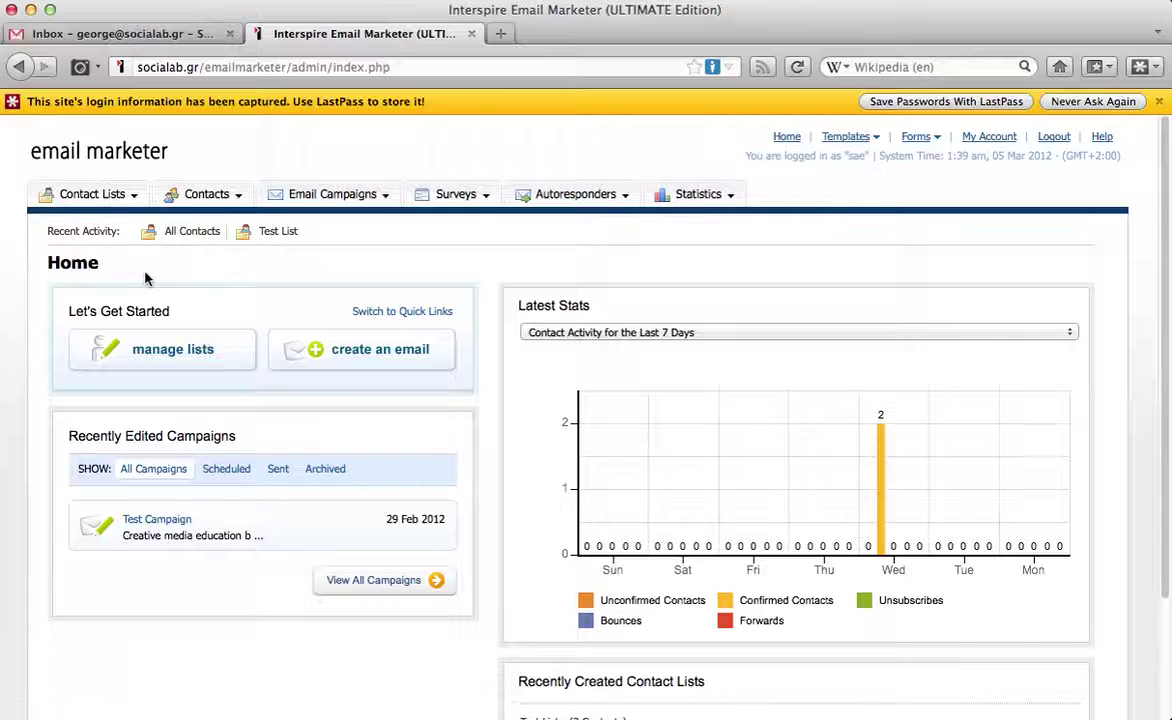
Step: Start a new email campaign named "Campaign 5" in the HTML and Text (Recommended) format
left_click(325, 355)
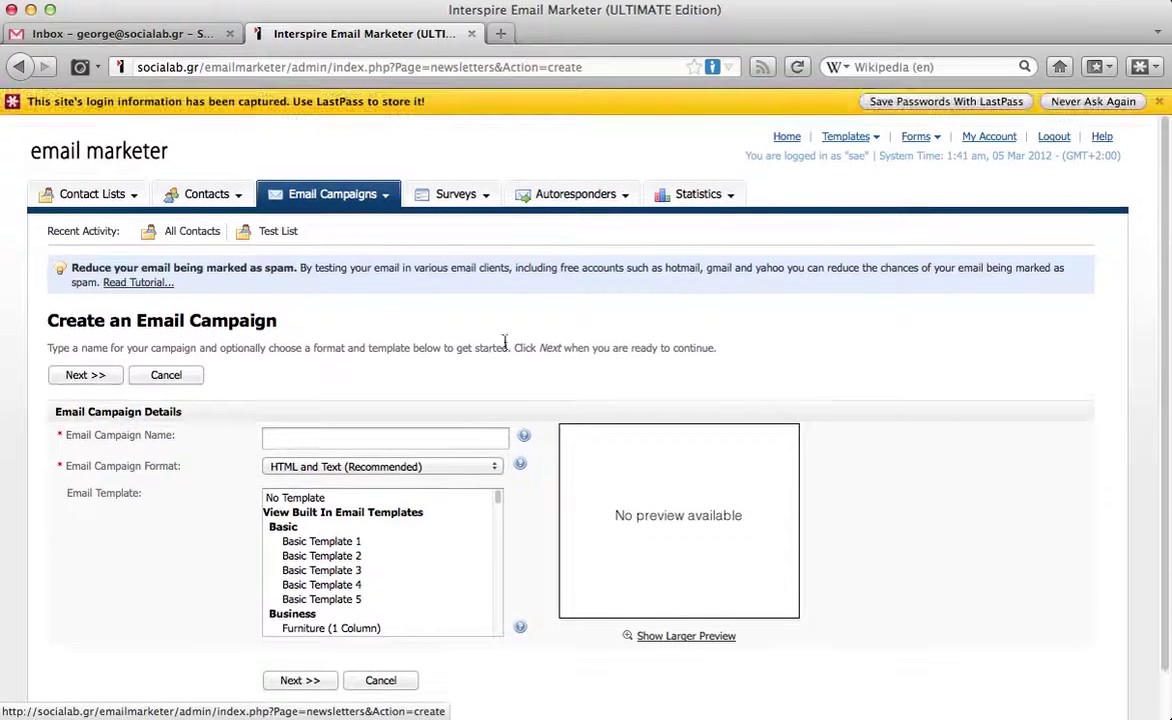
scroll(425, 361, "down", 1)
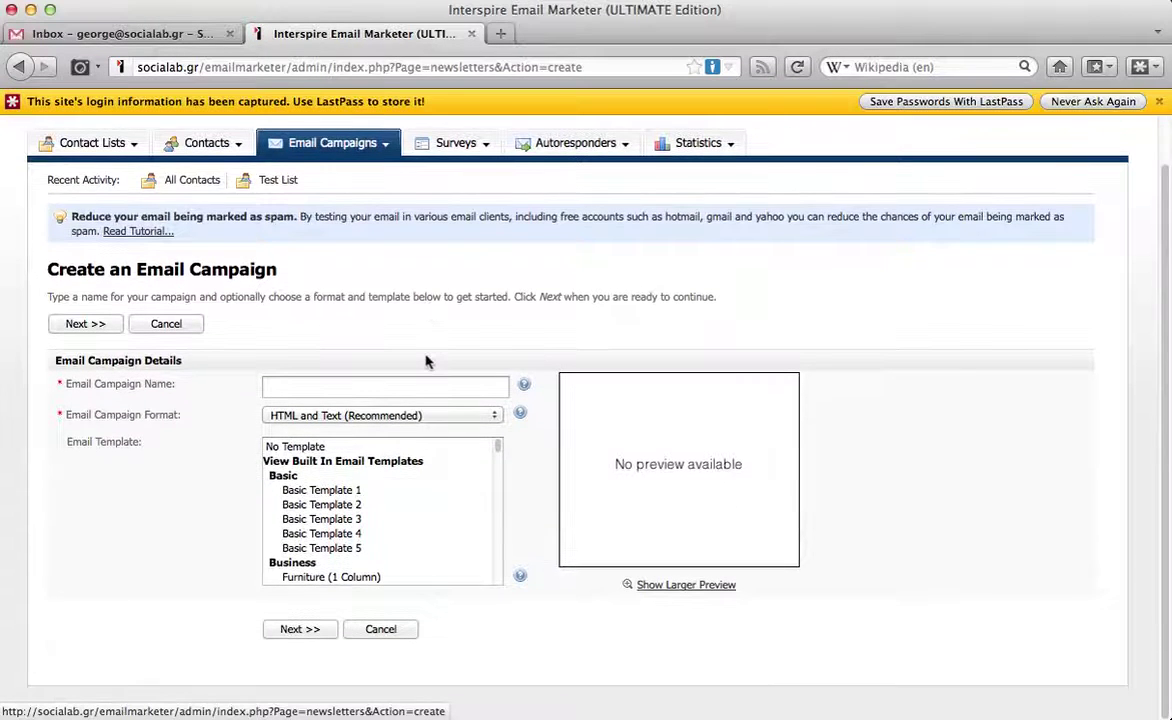
left_click(411, 386)
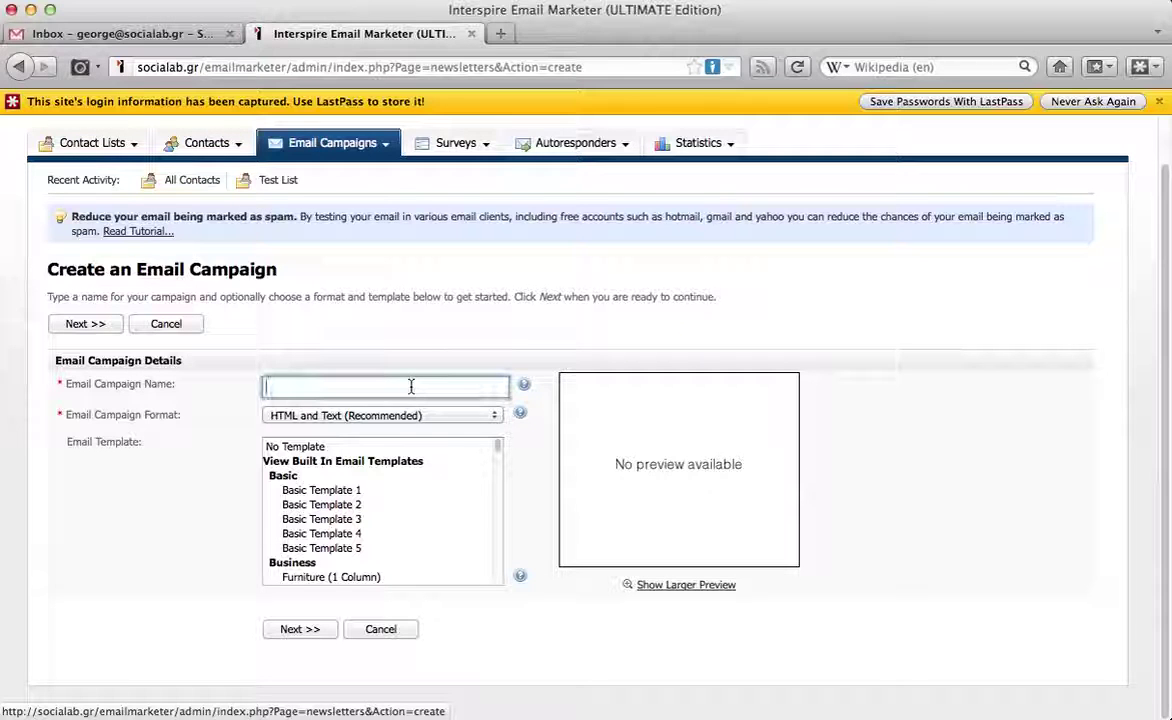
type("Campaign")
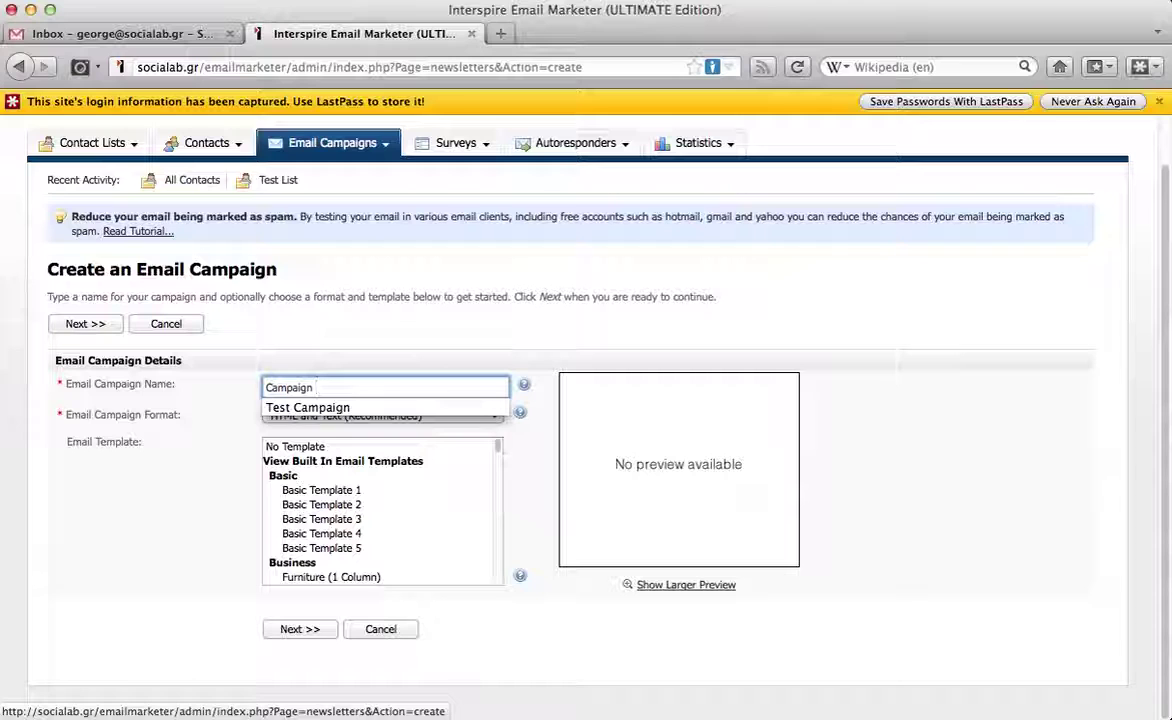
type(" 5")
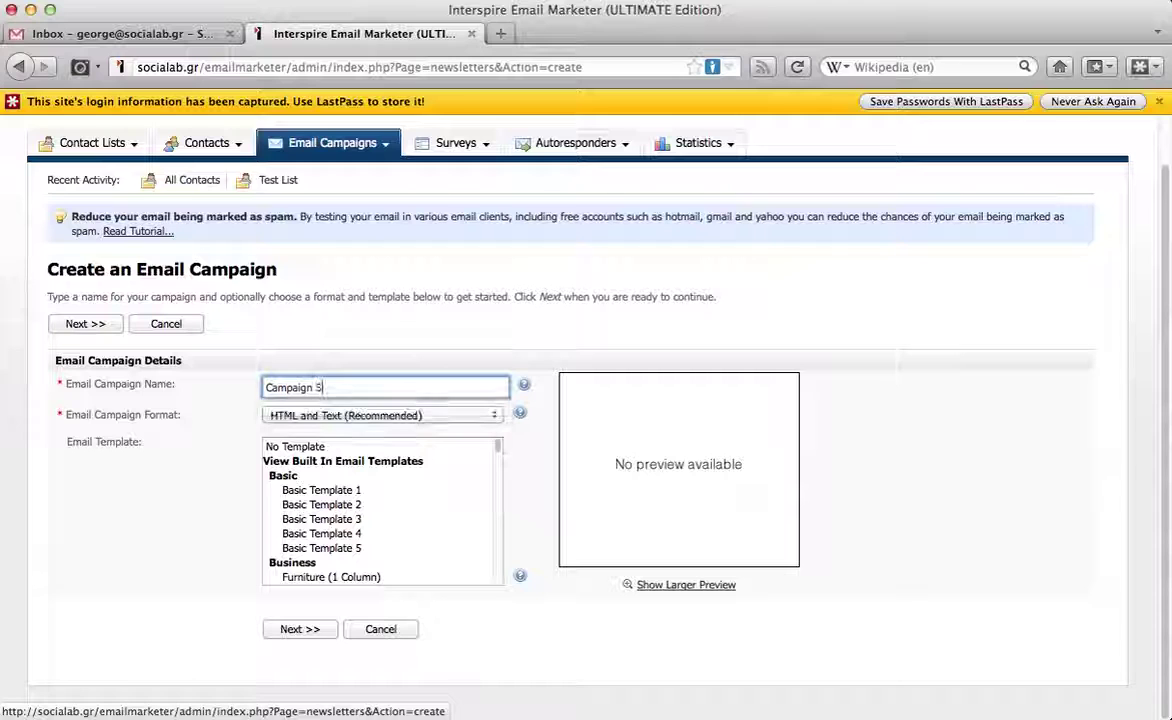
left_click(404, 418)
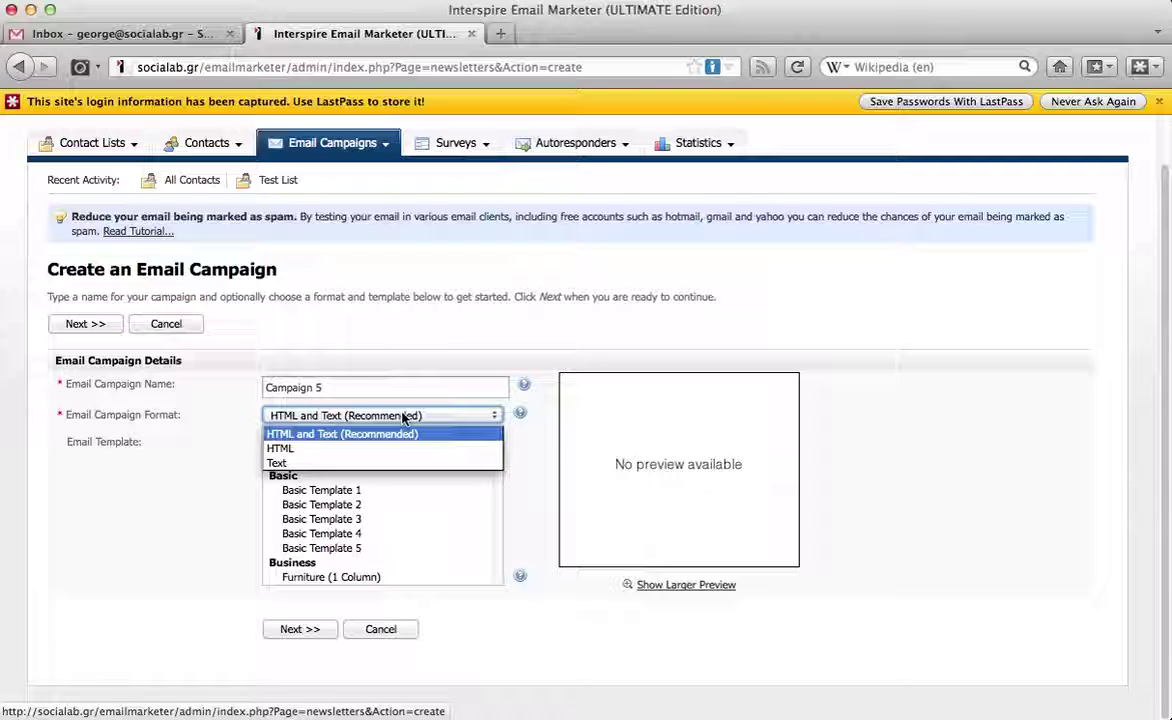
left_click(404, 418)
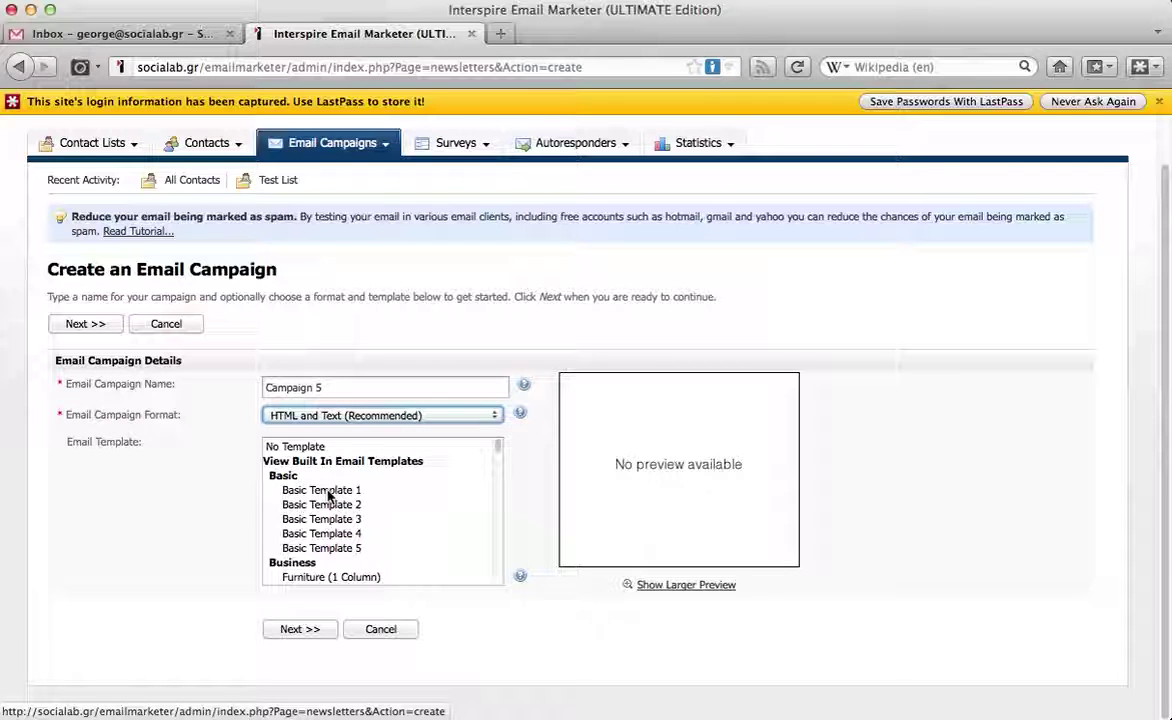
Step: Preview several built-in email templates, including Basic Templates 1 to 3, Generic 1 (1 Column) and Generic 4 (2 Columns)
left_click(376, 447)
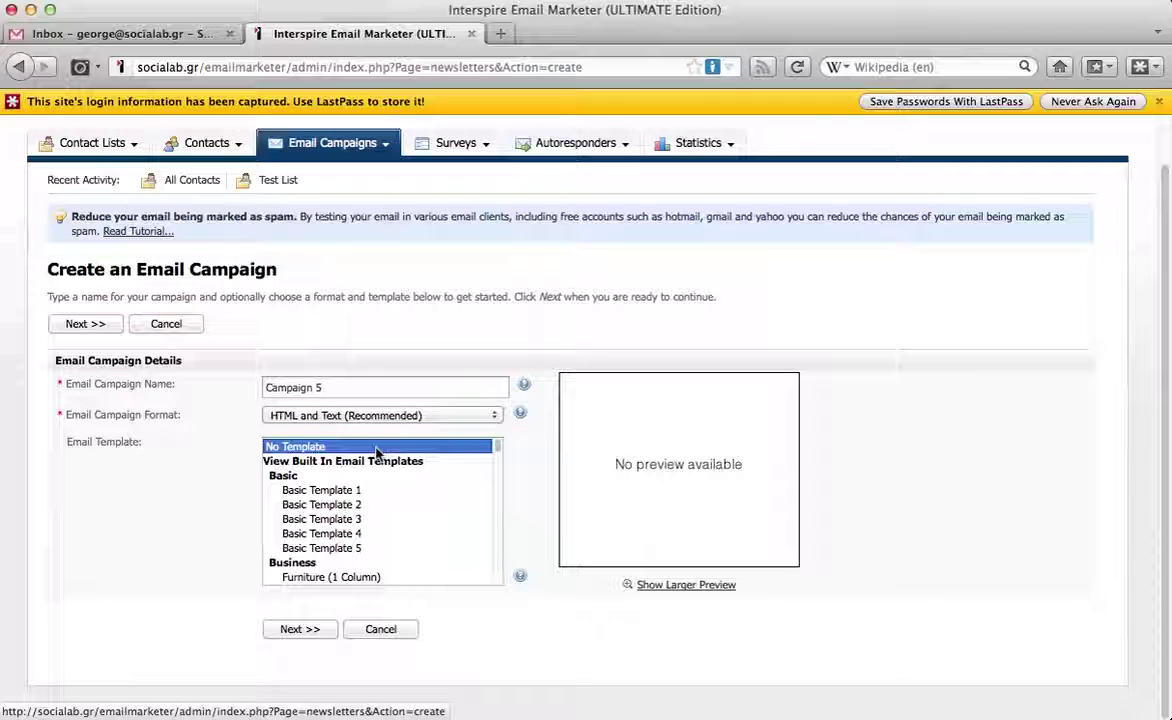
left_click(304, 492)
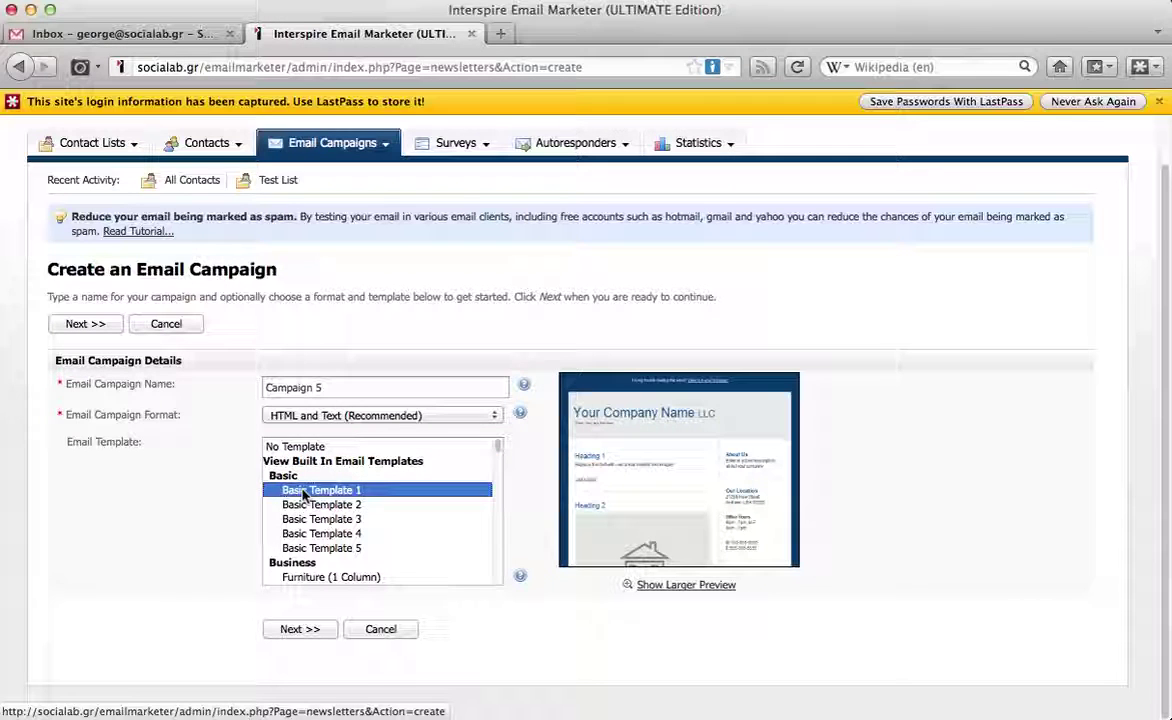
left_click(385, 505)
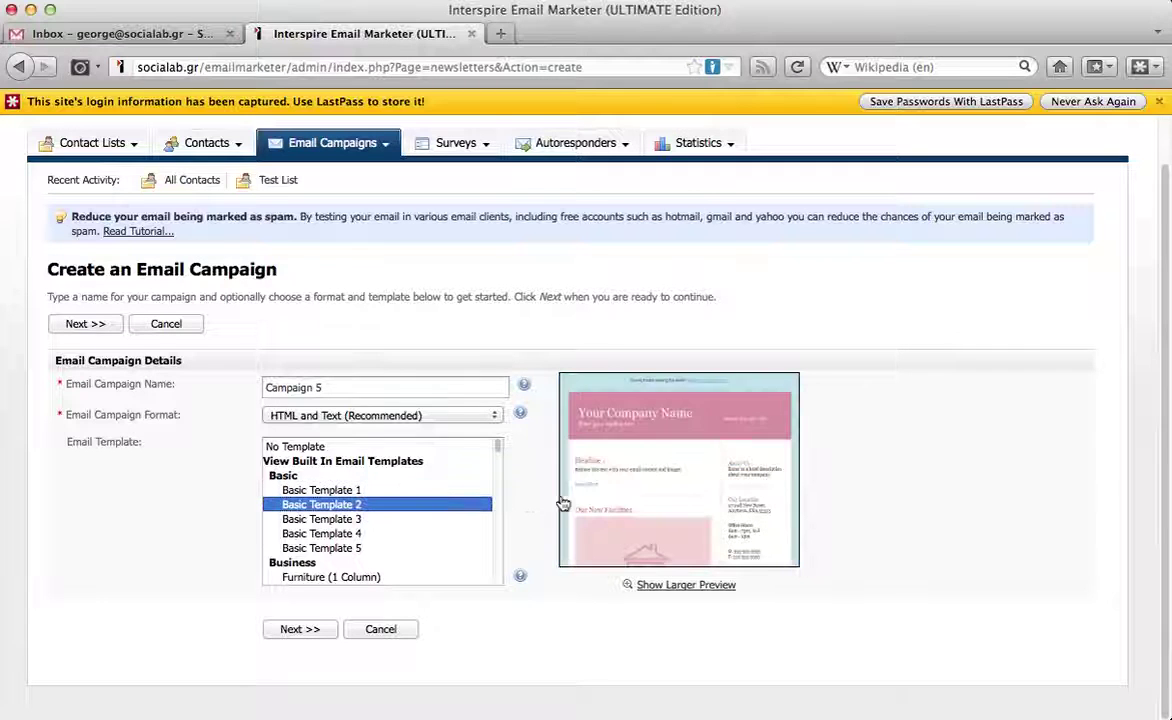
left_click(375, 521)
scroll(382, 533, "down", 2)
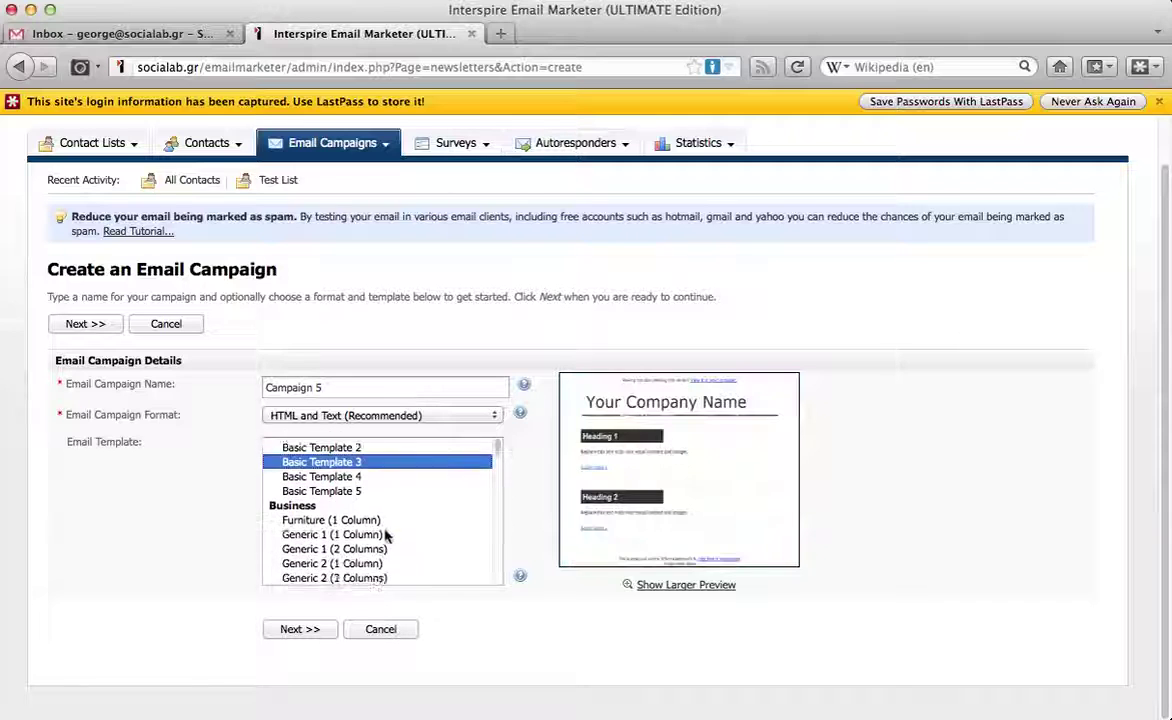
scroll(386, 537, "down", 2)
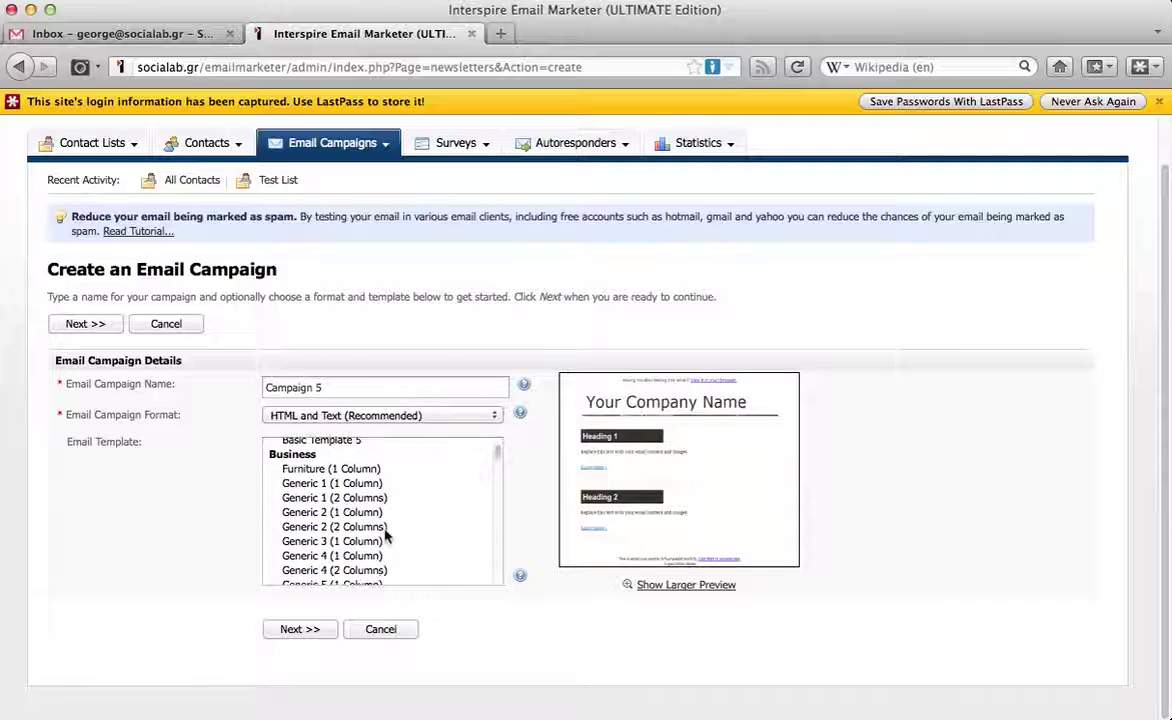
left_click(306, 485)
scroll(421, 518, "down", 3)
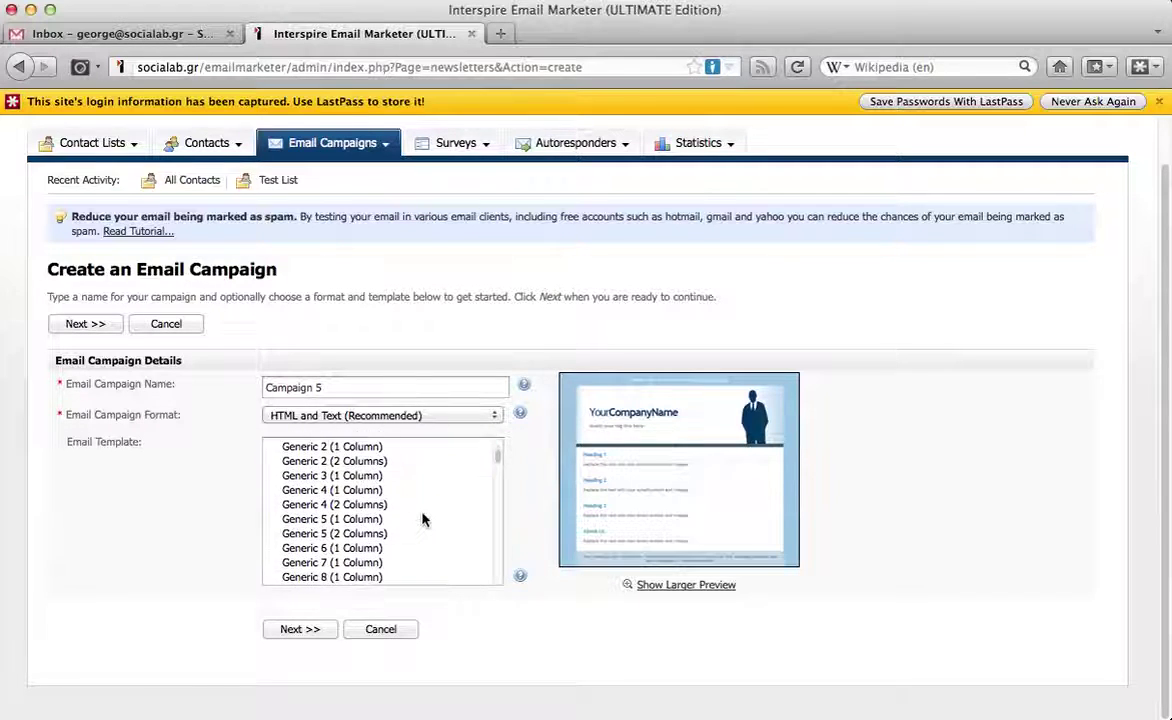
left_click(386, 506)
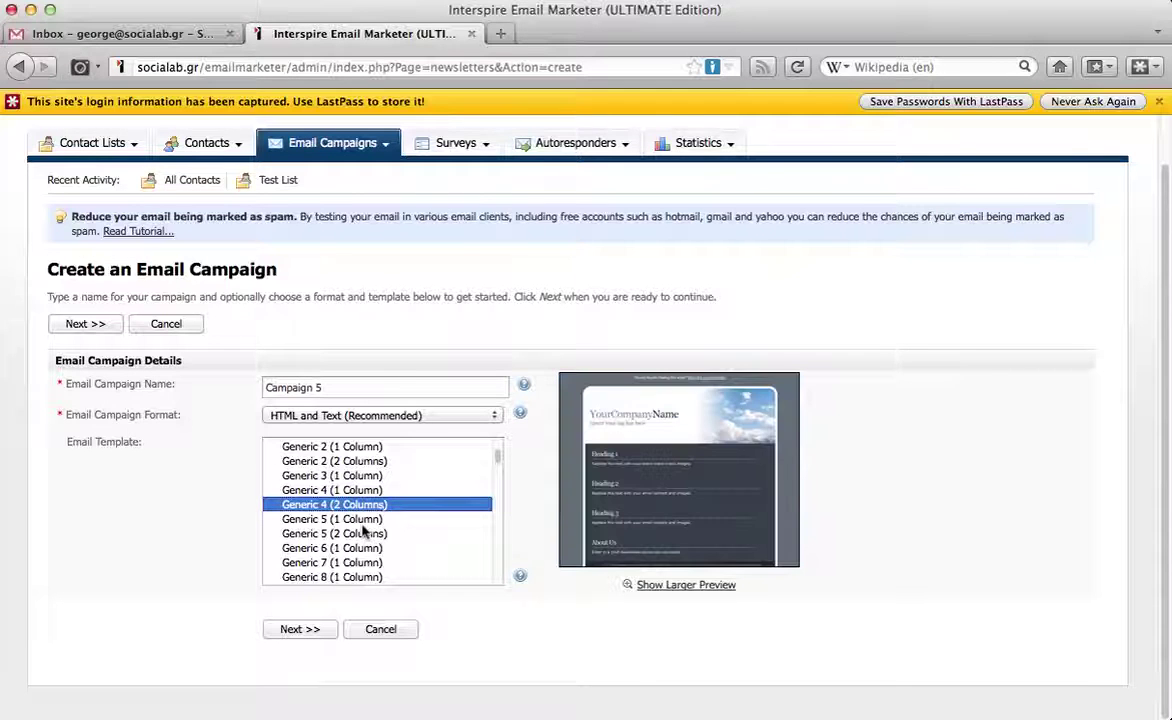
Step: Choose the Movie (1 Column) template from the Film category and continue to the campaign content form
scroll(363, 531, "down", 3)
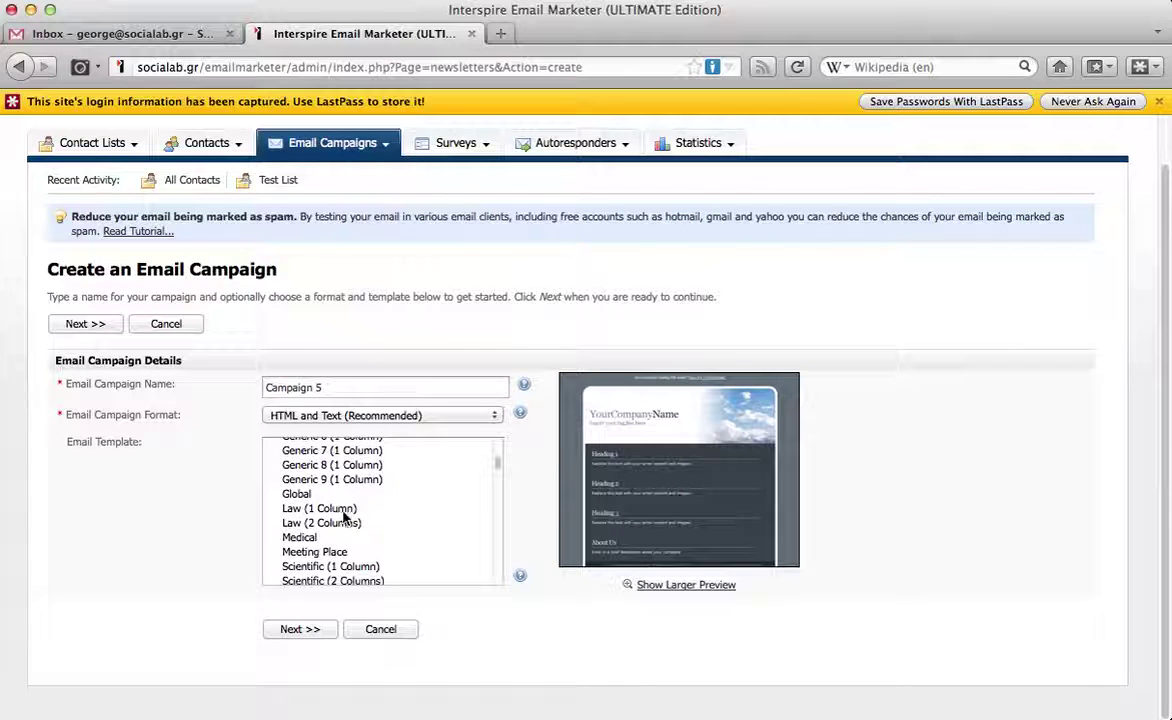
scroll(340, 522, "down", 1)
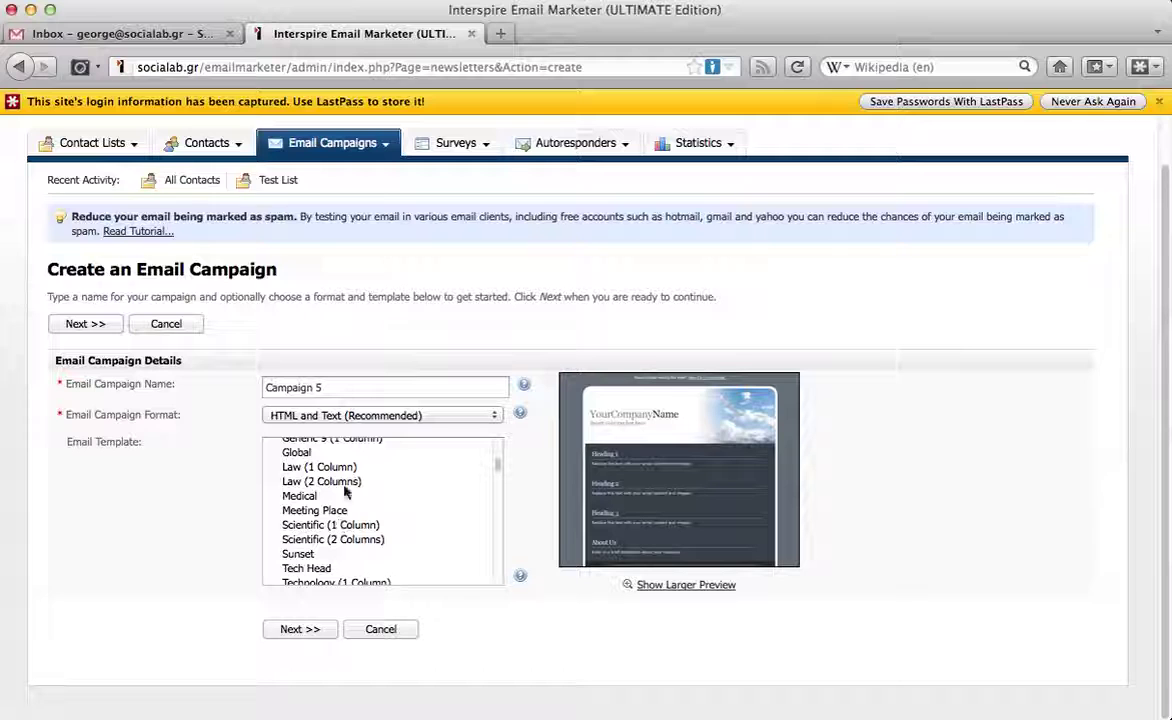
scroll(341, 553, "down", 1)
scroll(341, 553, "down", 5)
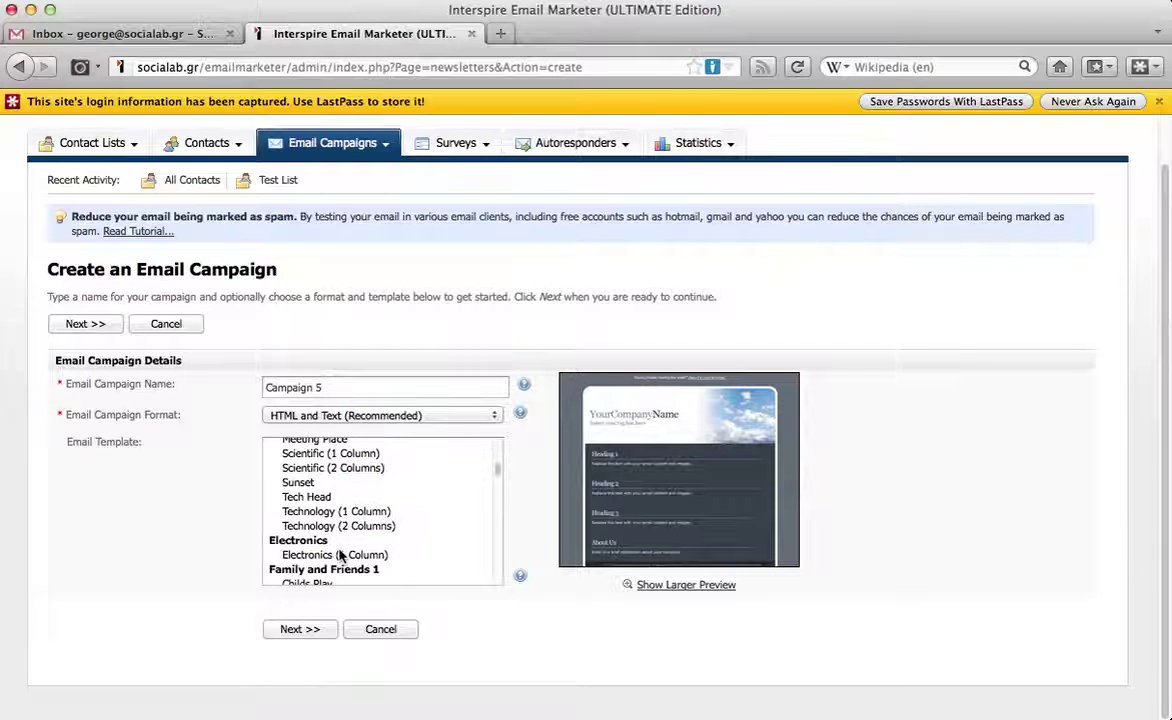
scroll(341, 556, "down", 4)
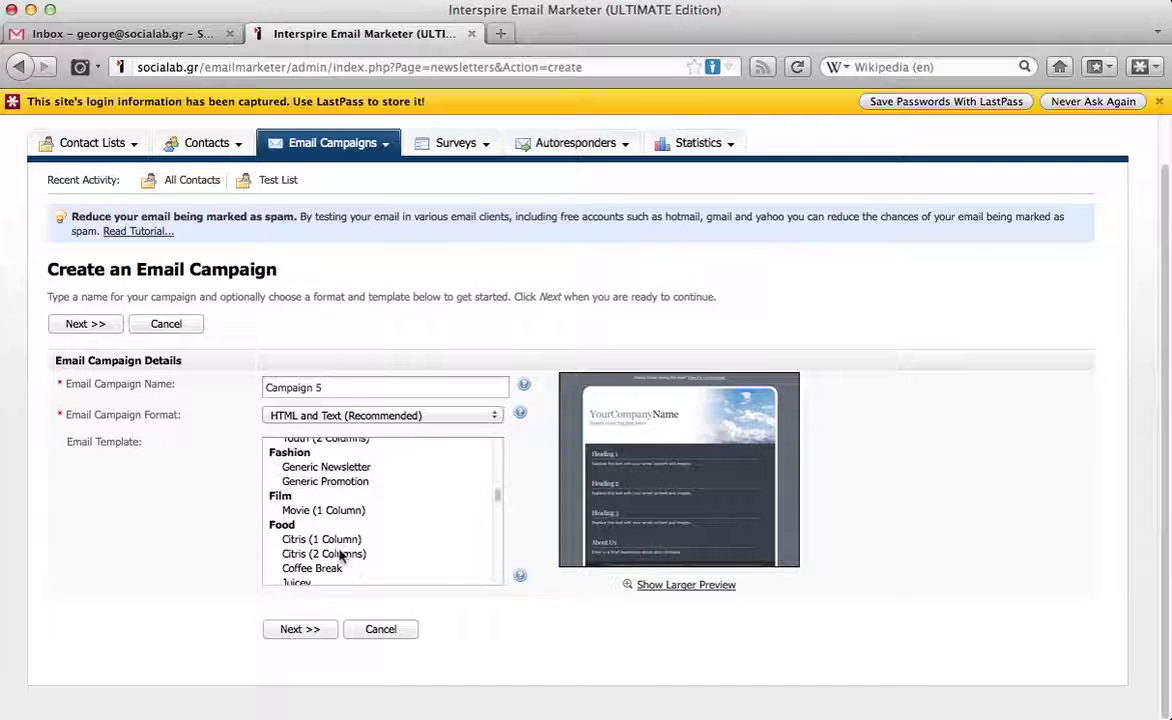
left_click(320, 511)
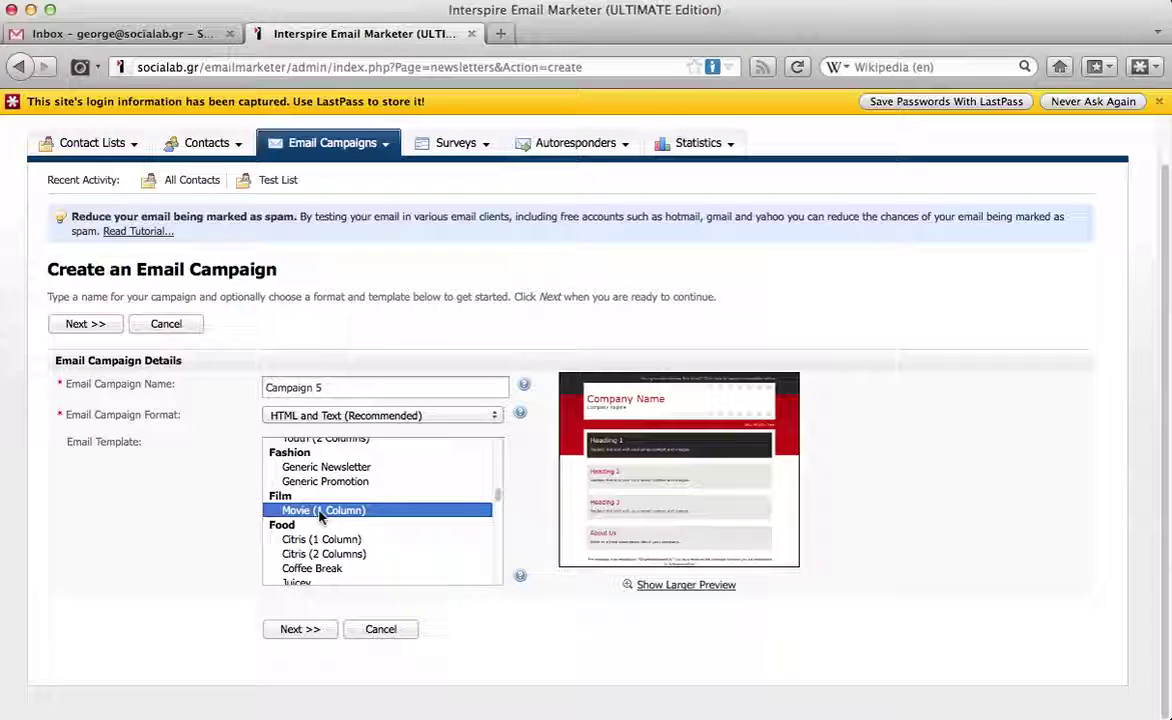
left_click(316, 637)
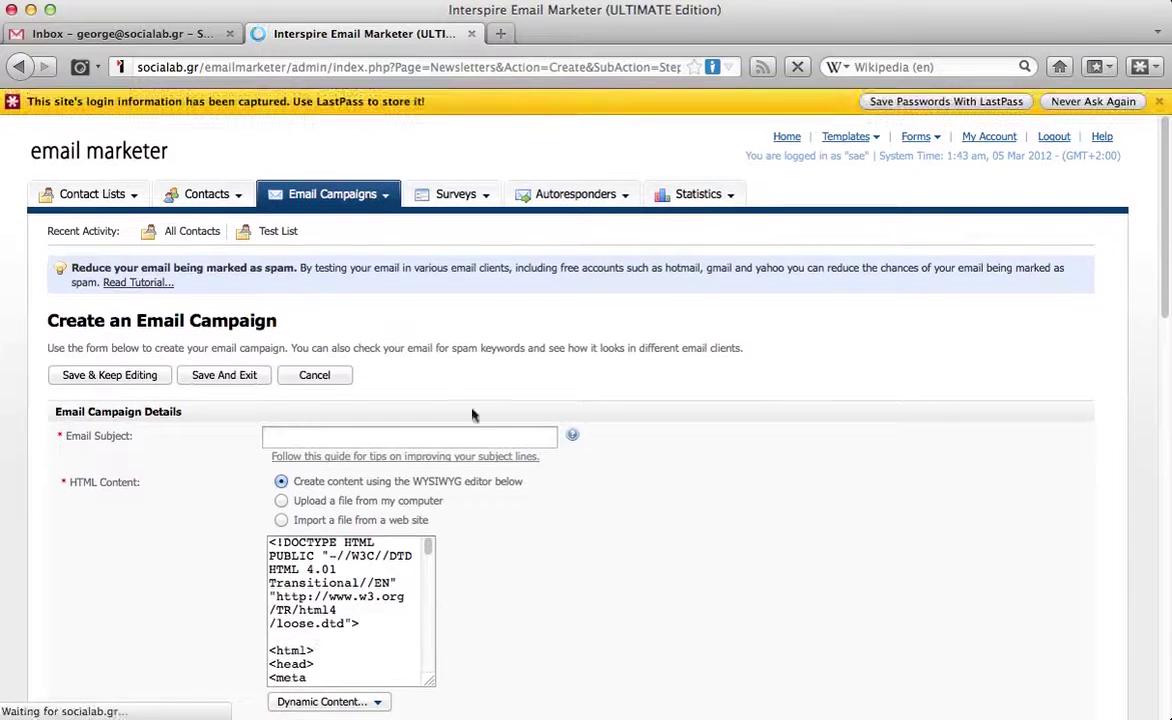
Step: Set the email subject to "Newsletter March 2012"
left_click(411, 440)
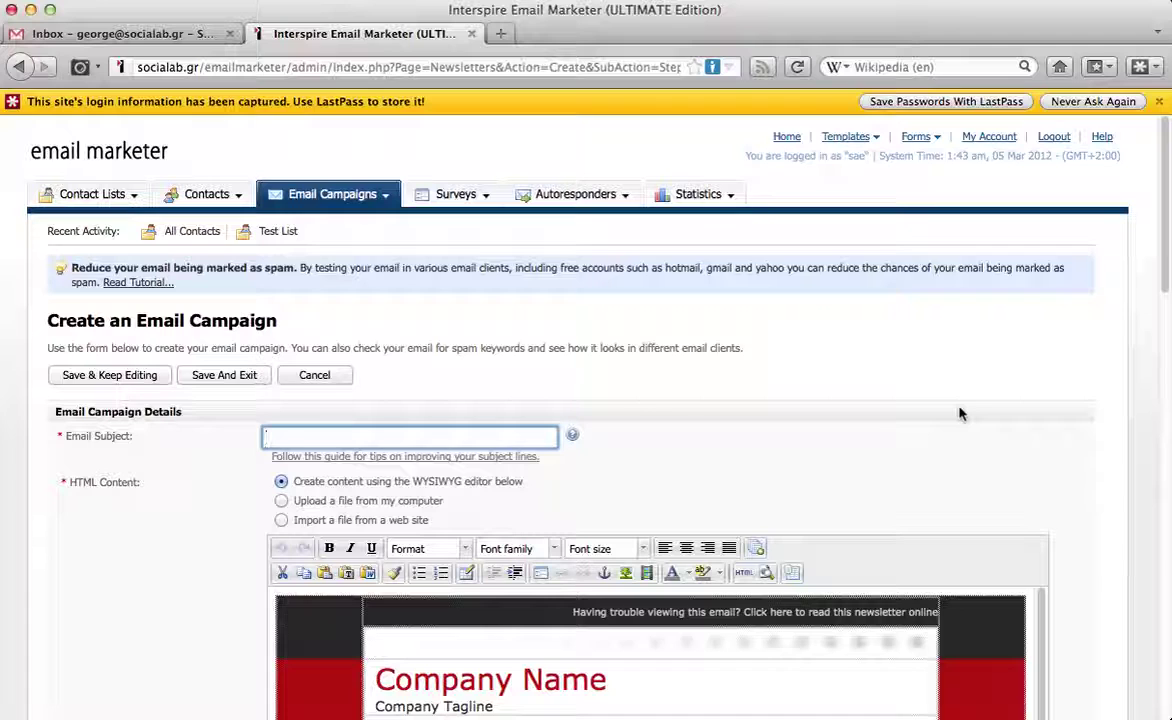
type("Newslet")
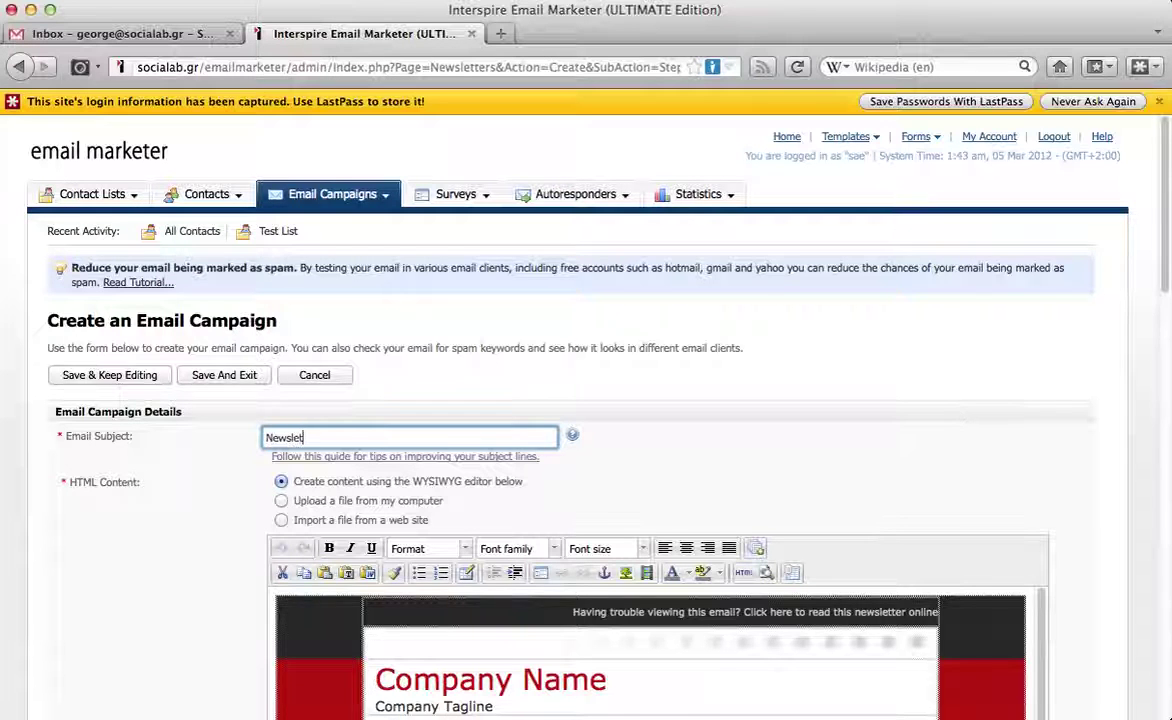
type("ter Marc")
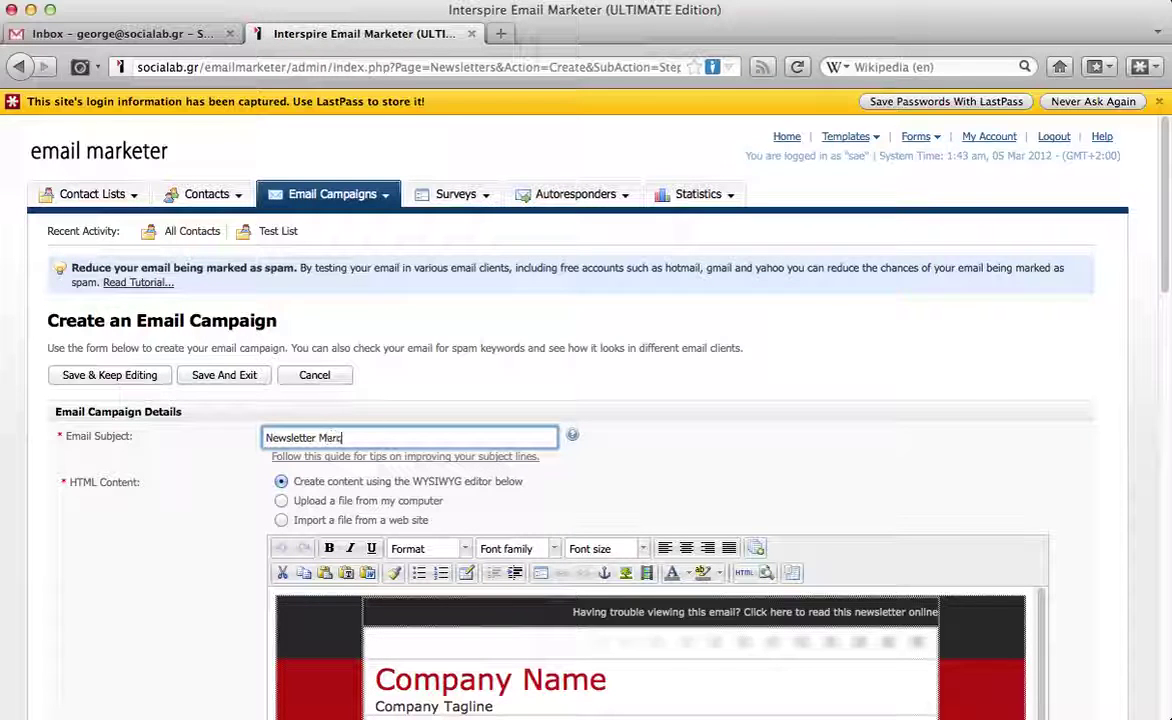
type("h 2012")
Step: Replace the Company Name heading in the newsletter's HTML content with "SAE"
scroll(830, 385, "down", 3)
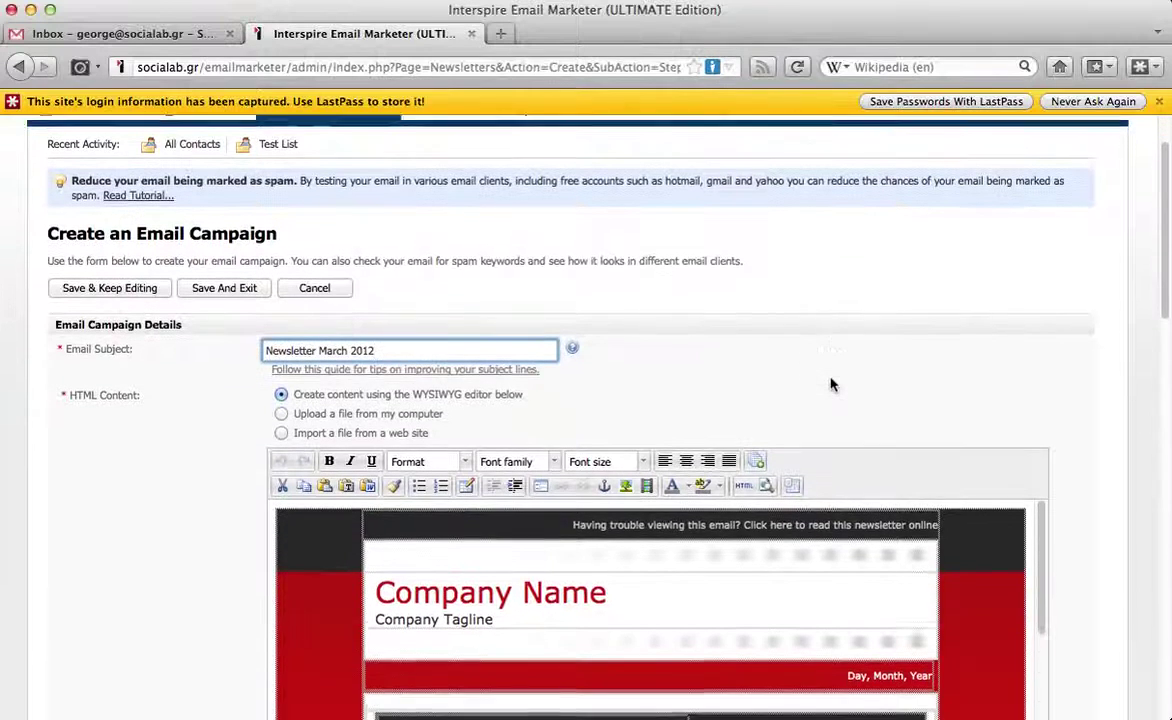
scroll(830, 385, "down", 3)
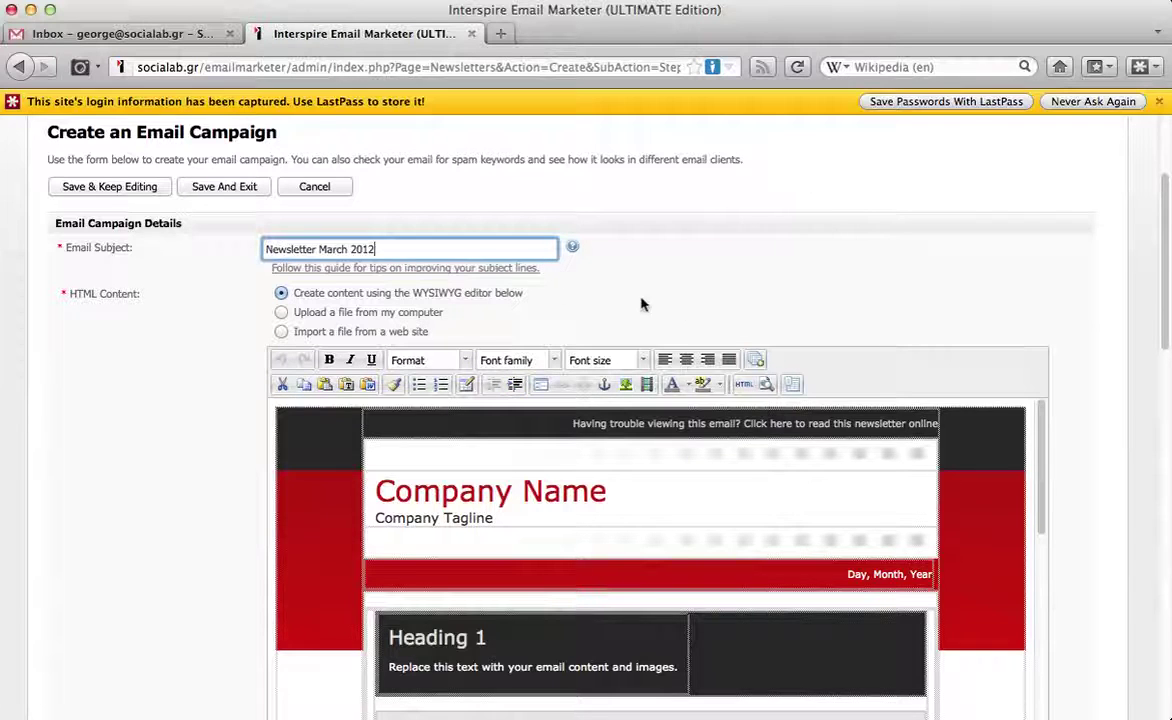
scroll(677, 305, "down", 5)
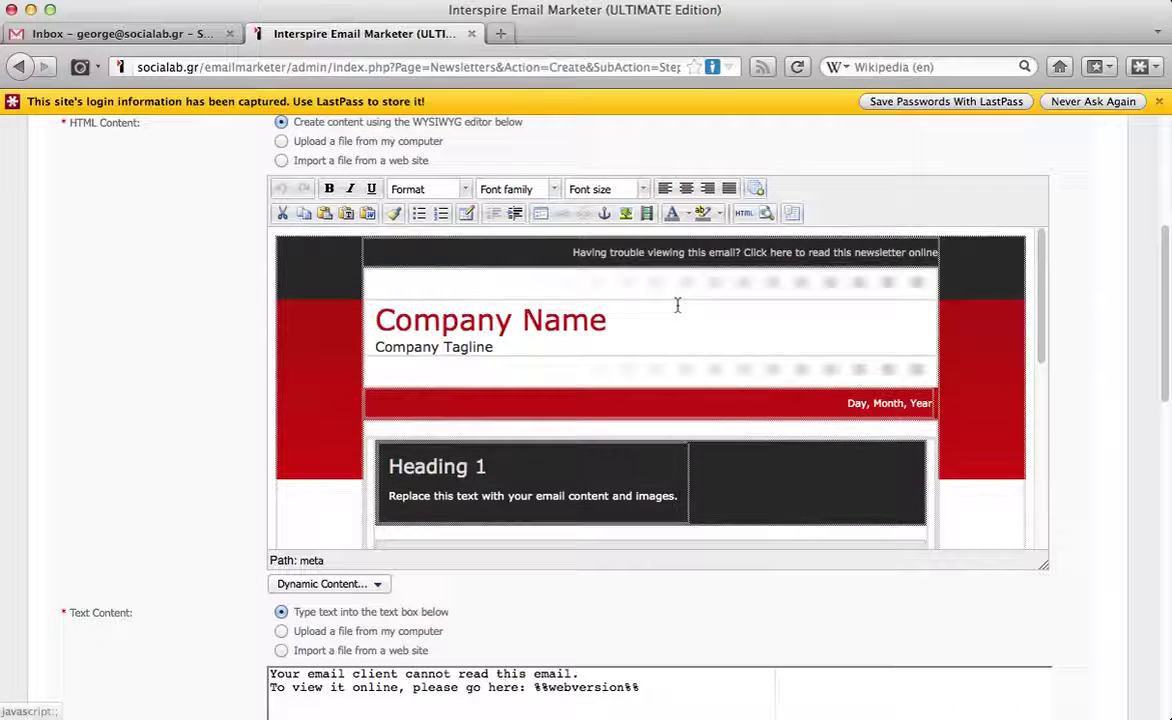
left_click(521, 322)
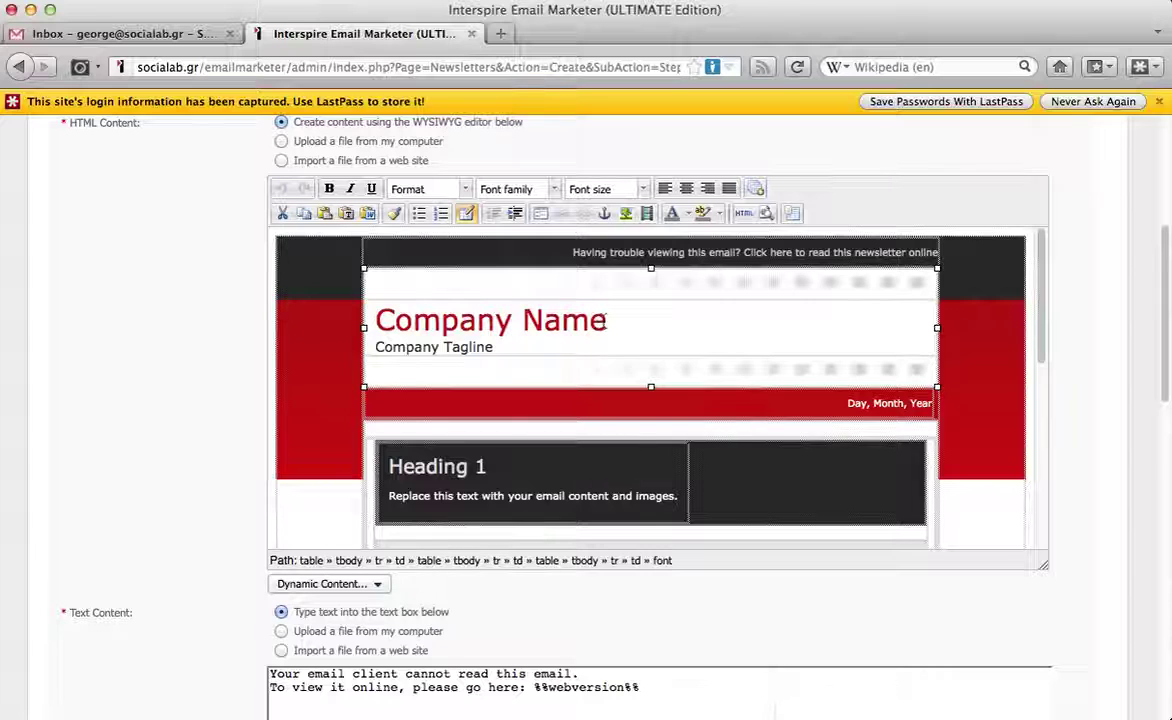
left_click_drag(606, 320, 378, 327)
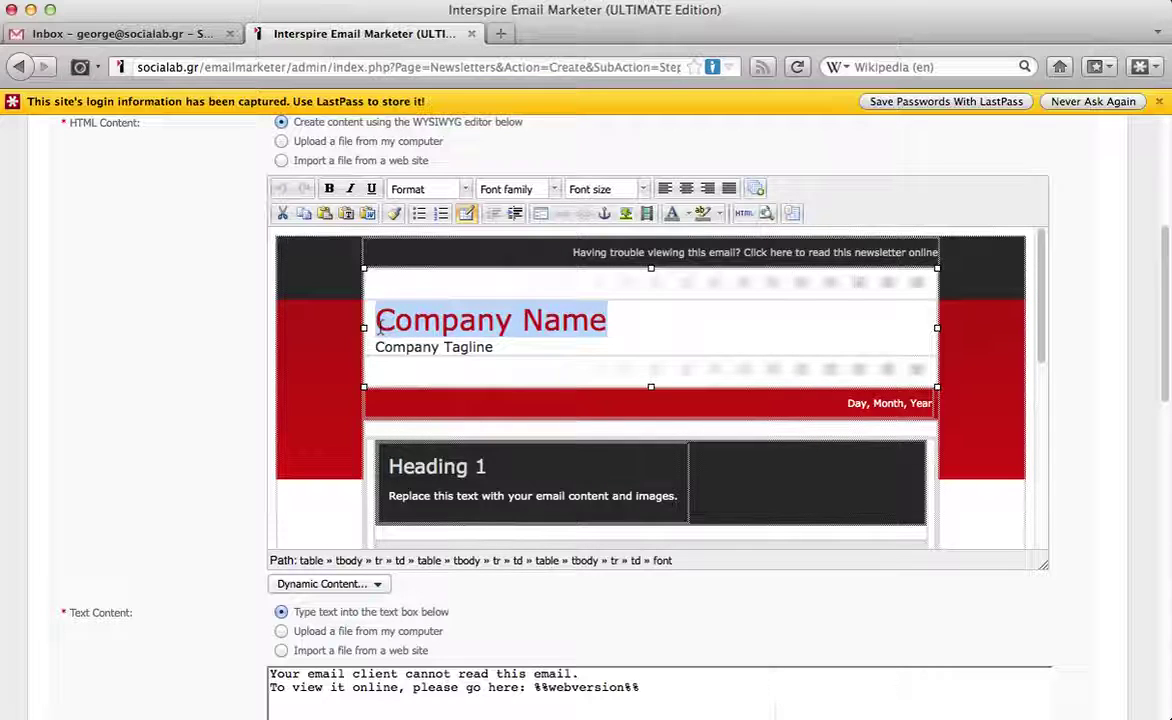
type("SAE")
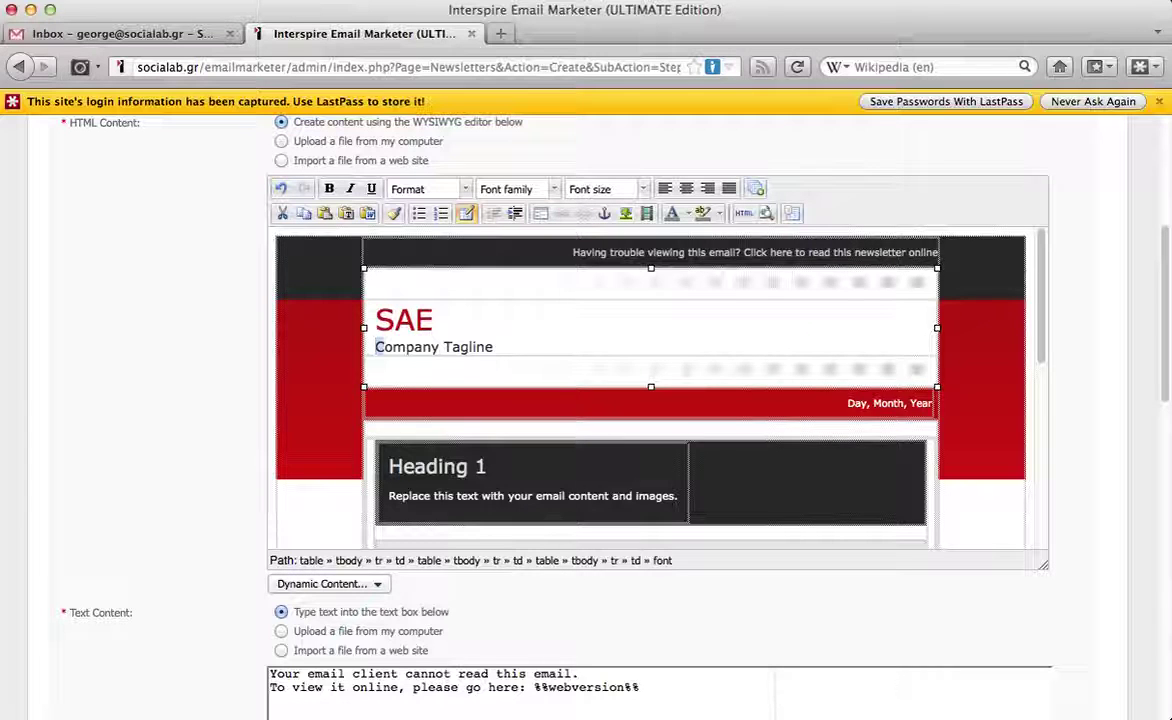
Step: Replace the Company Tagline under the SAE heading with "Education at its best..."
left_click_drag(376, 346, 494, 347)
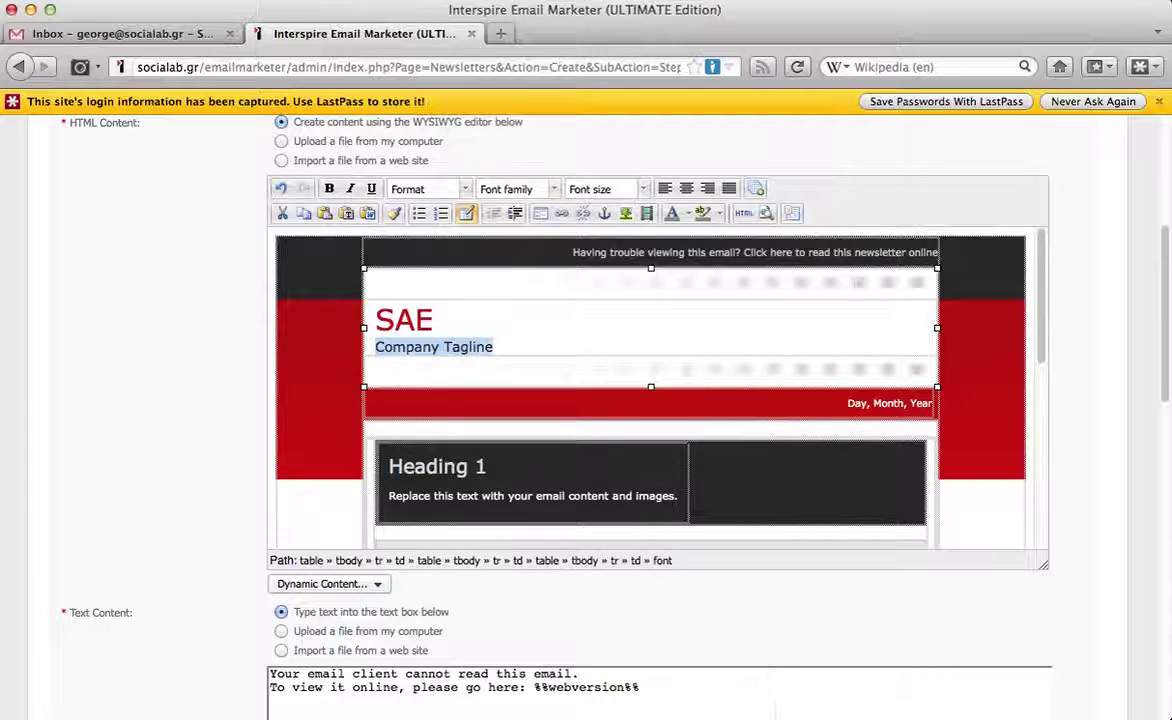
type("Educatio")
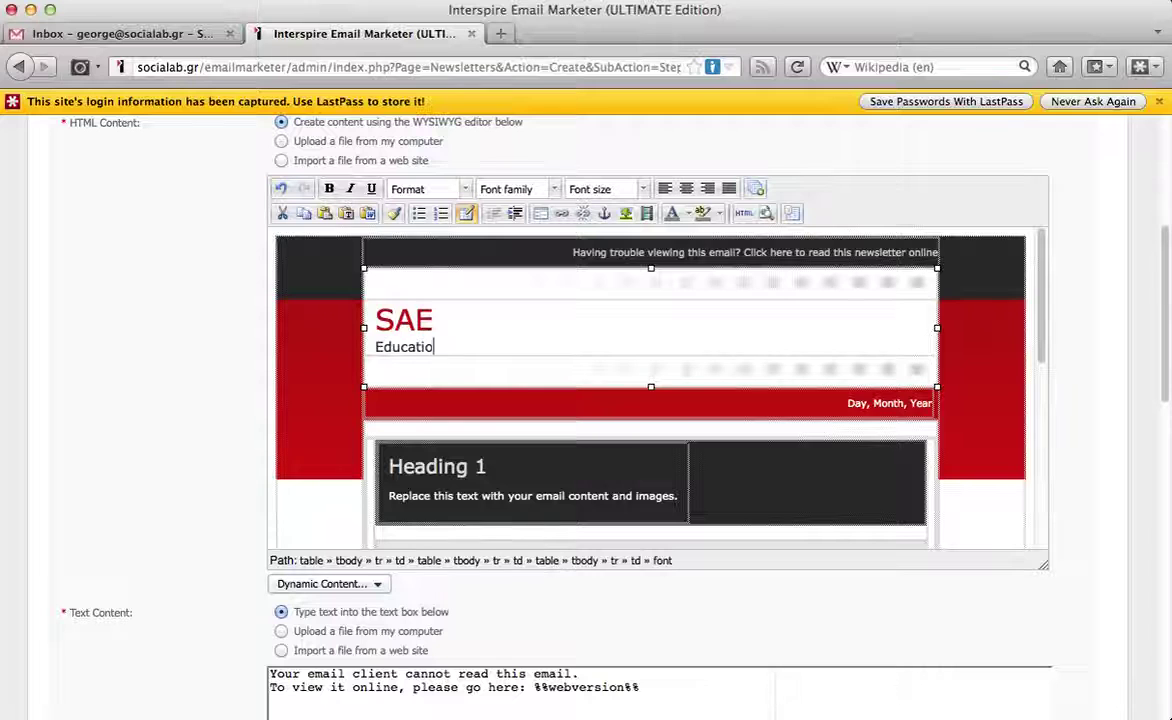
type("n at its best...")
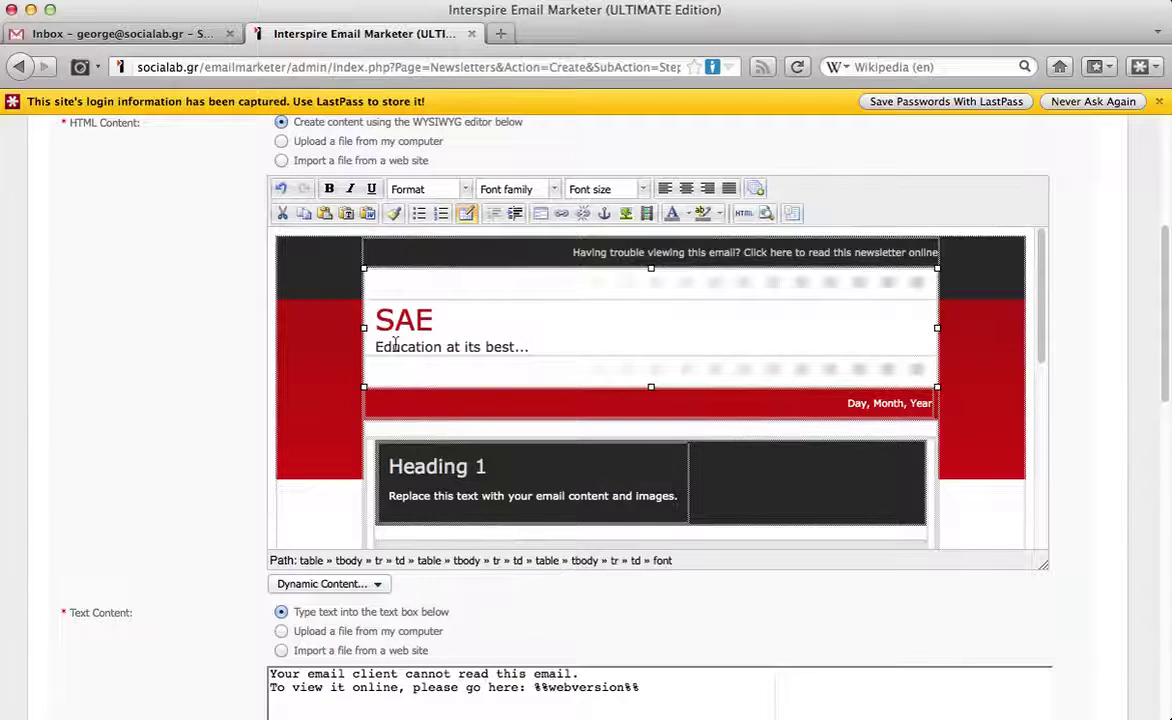
Step: Replace the Heading 1 text in the newsletter's dark banner with "This is our news..."
scroll(395, 343, "down", 2)
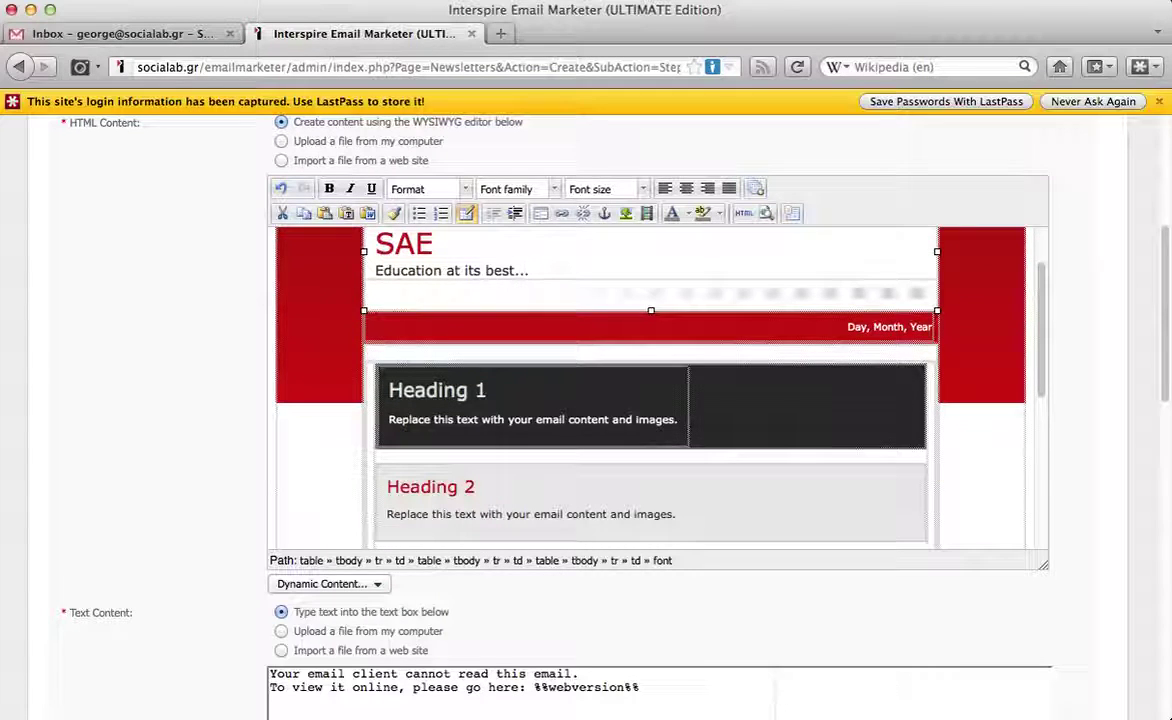
left_click(484, 388)
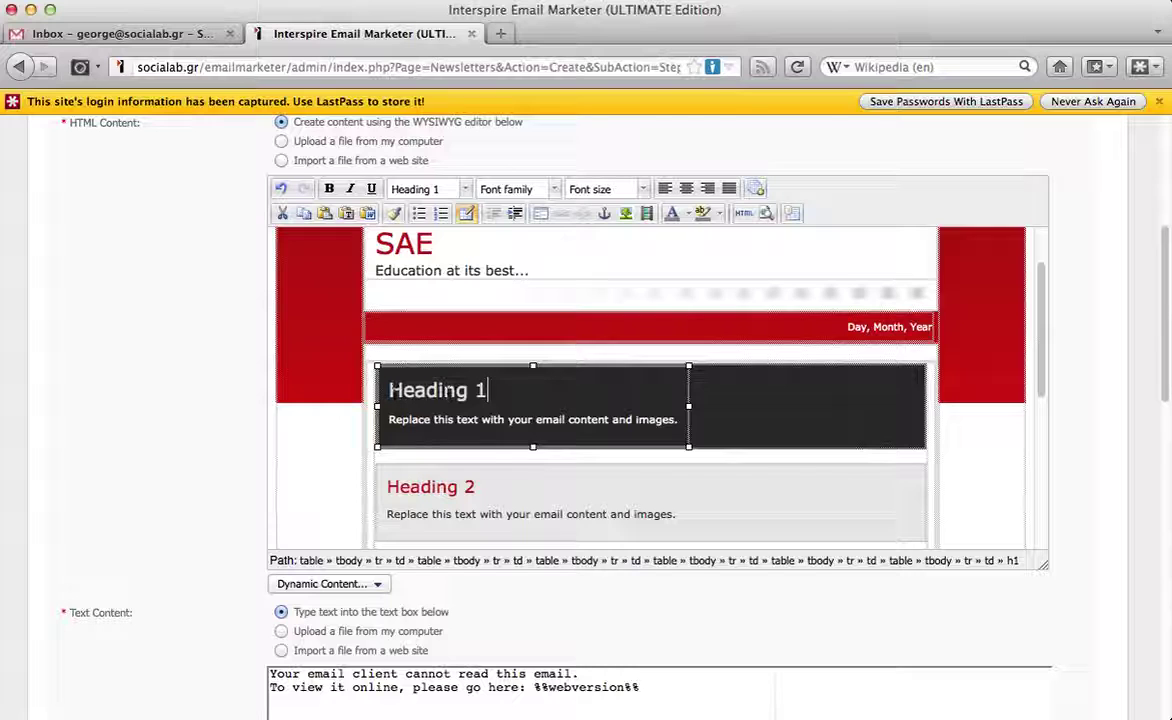
left_click_drag(486, 390, 393, 393)
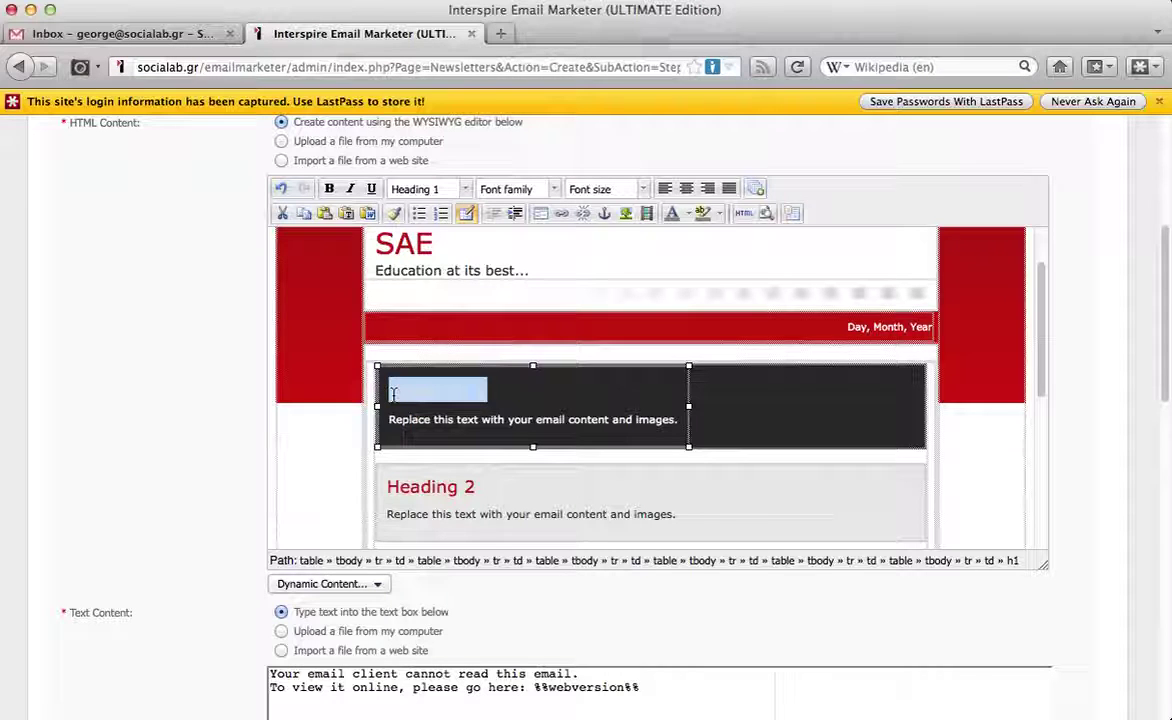
type("This is our n")
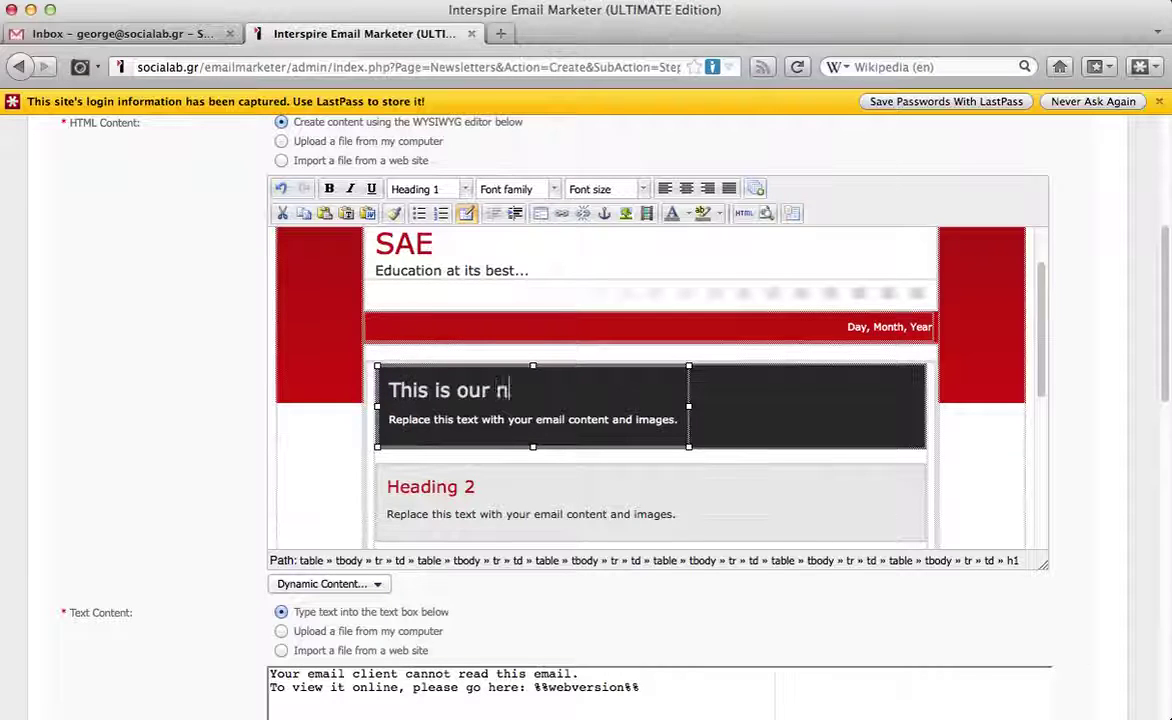
type("ews...")
key("Right")
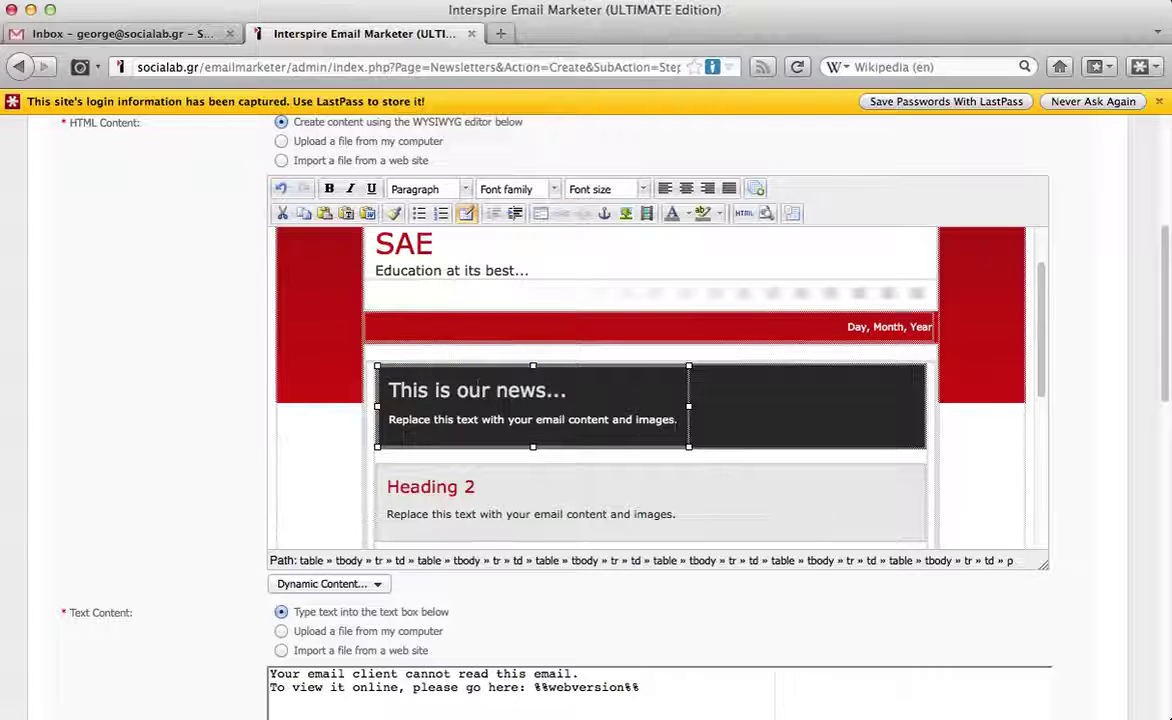
left_click(618, 390)
Step: Examine the newsletter's remaining sections and footer, the online-viewing link above the header, and the plain-text version of the email
scroll(604, 429, "down", 1)
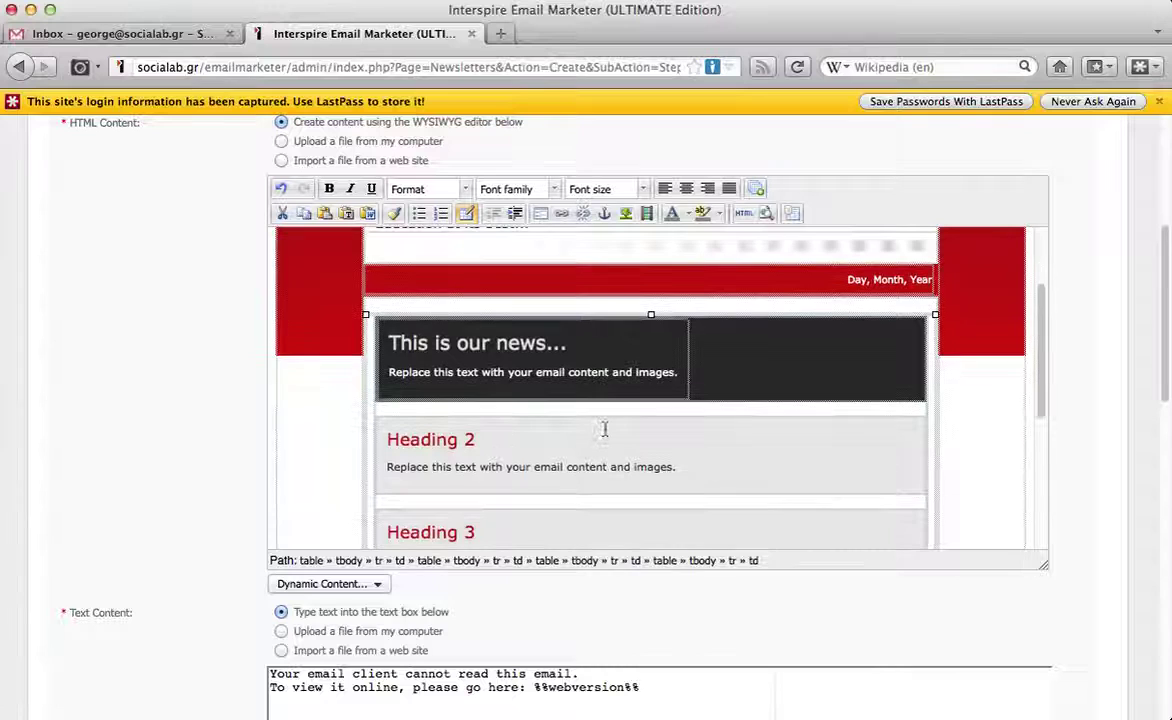
left_click(452, 467)
scroll(567, 442, "down", 3)
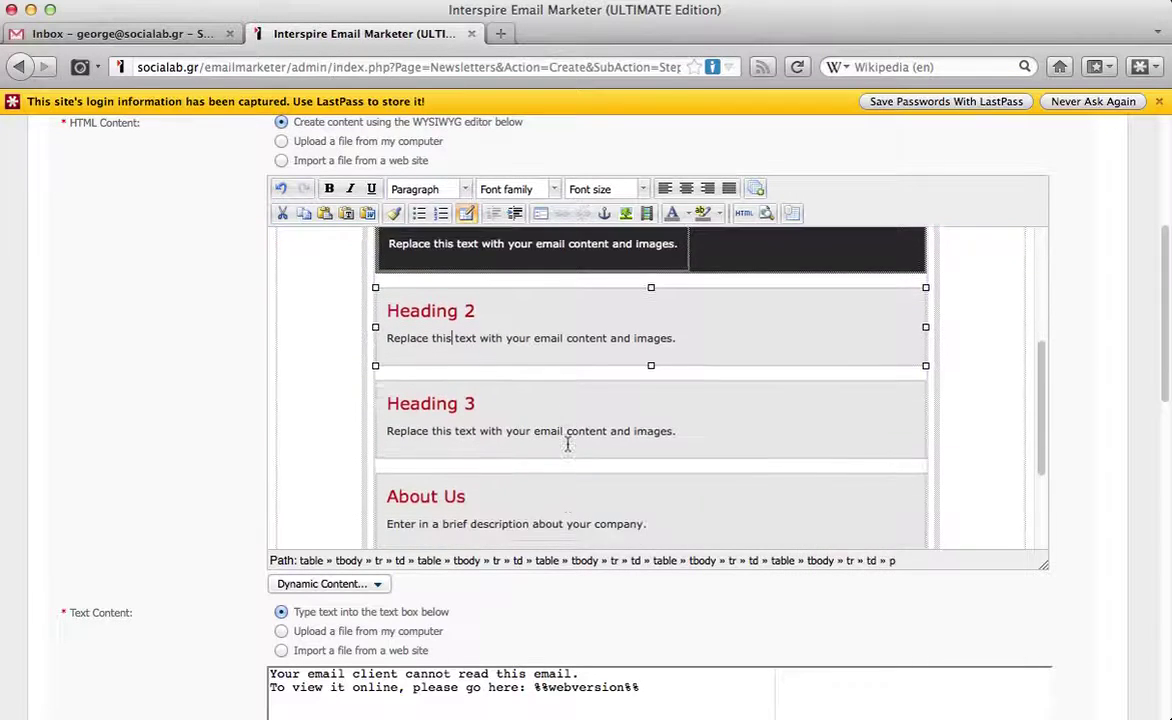
scroll(567, 443, "down", 4)
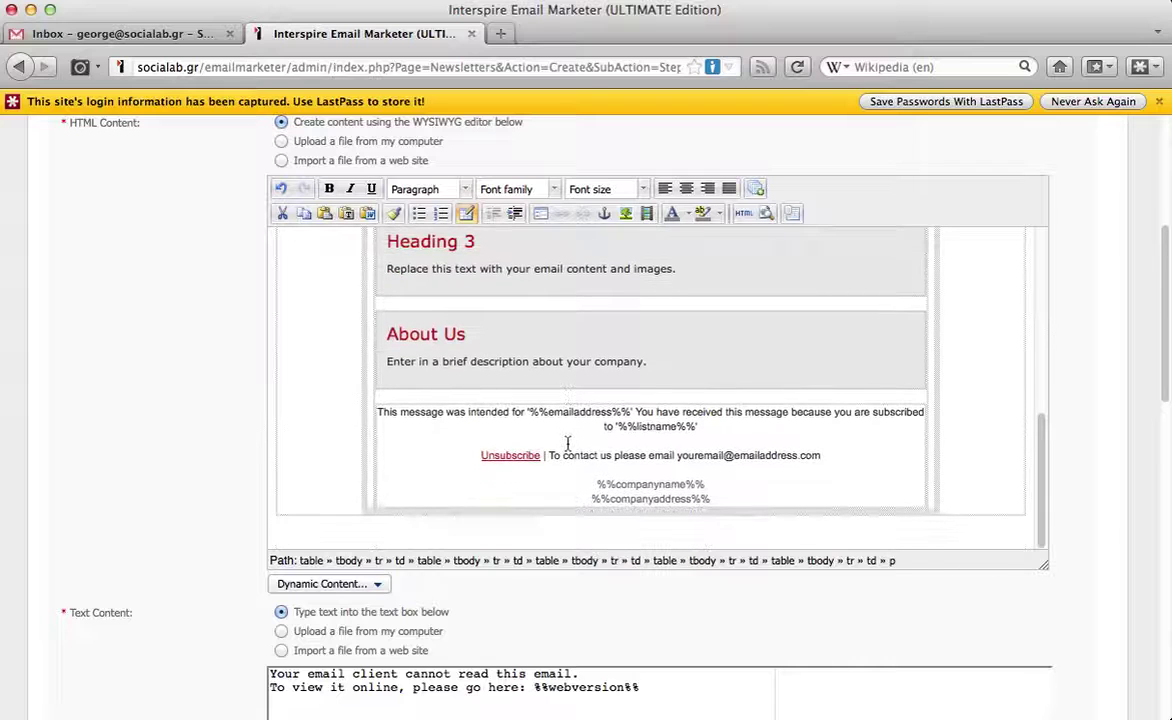
scroll(567, 443, "up", 2)
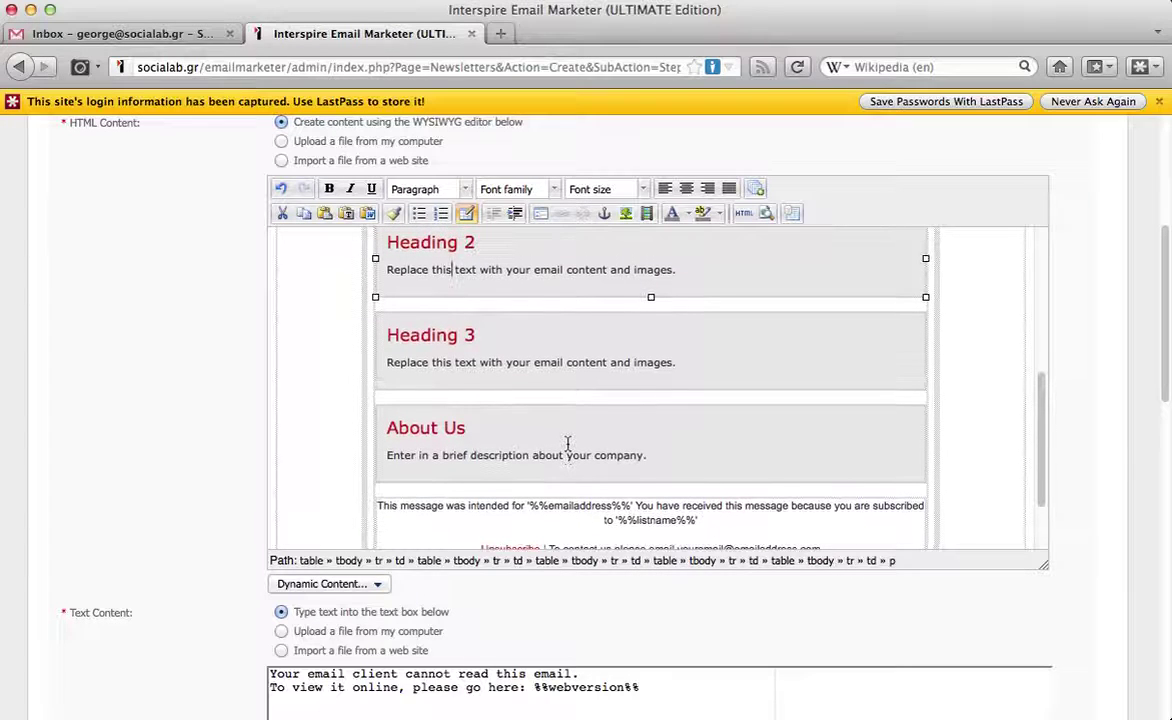
scroll(521, 466, "up", 7)
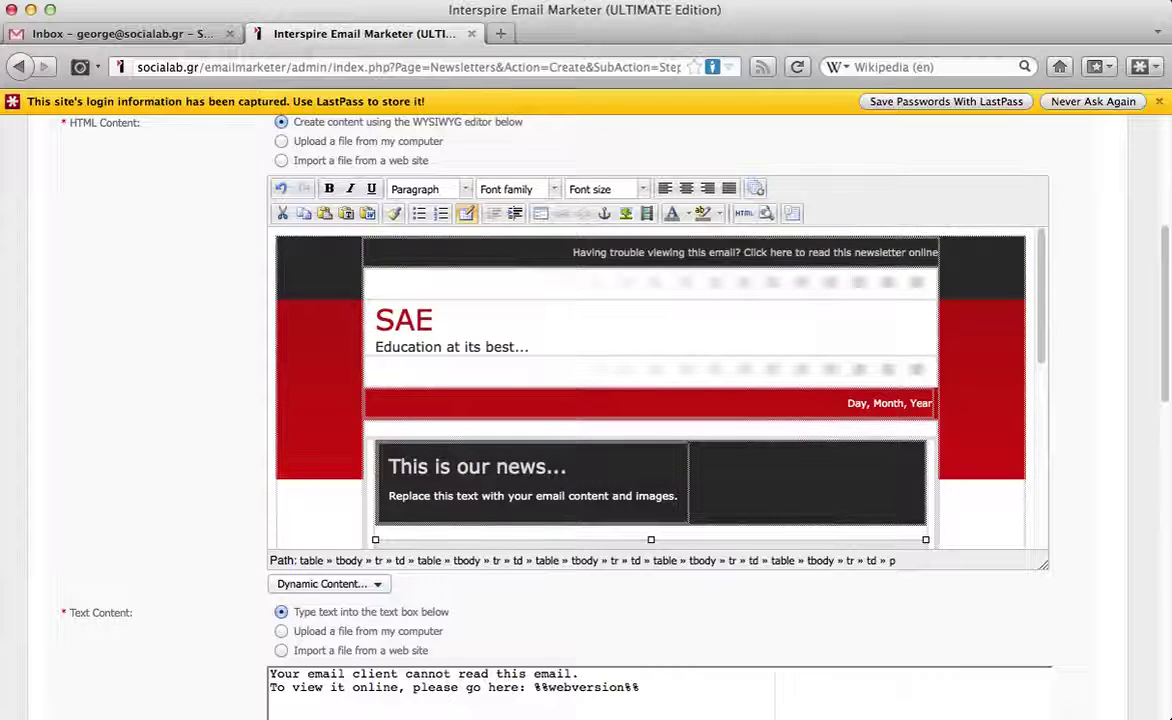
mouse_move(574, 252)
left_mouse_down()
mouse_move(625, 252)
mouse_move(535, 260)
mouse_move(553, 261)
left_mouse_up()
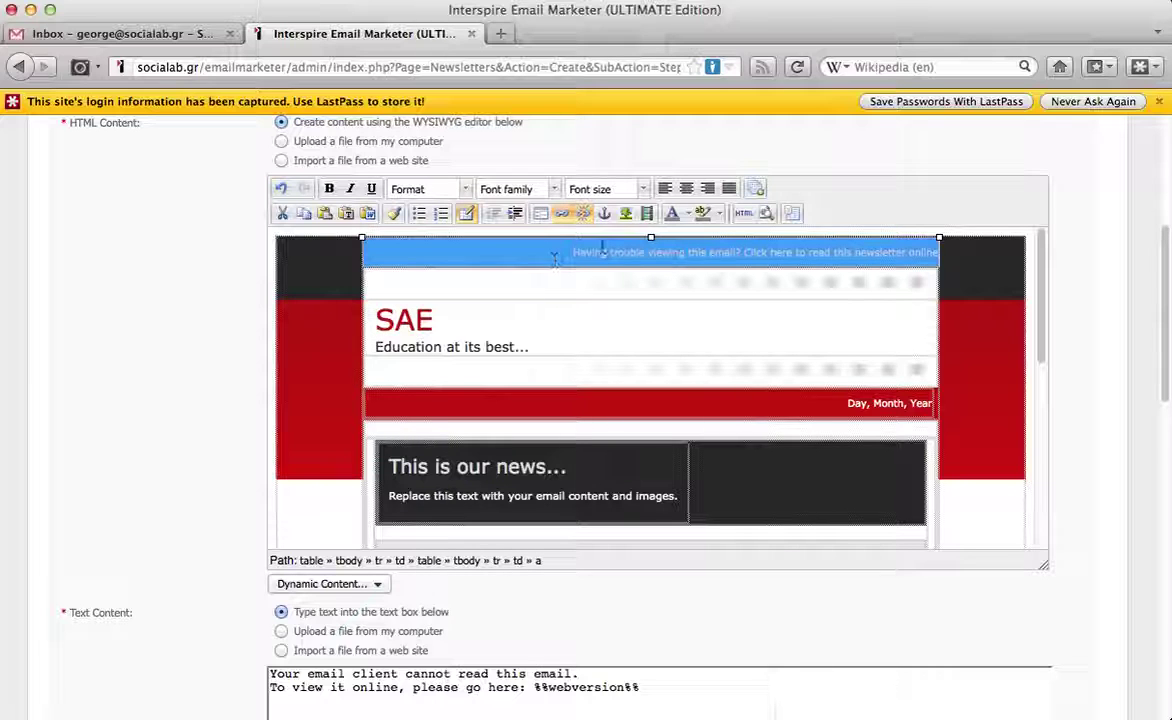
left_click(553, 248)
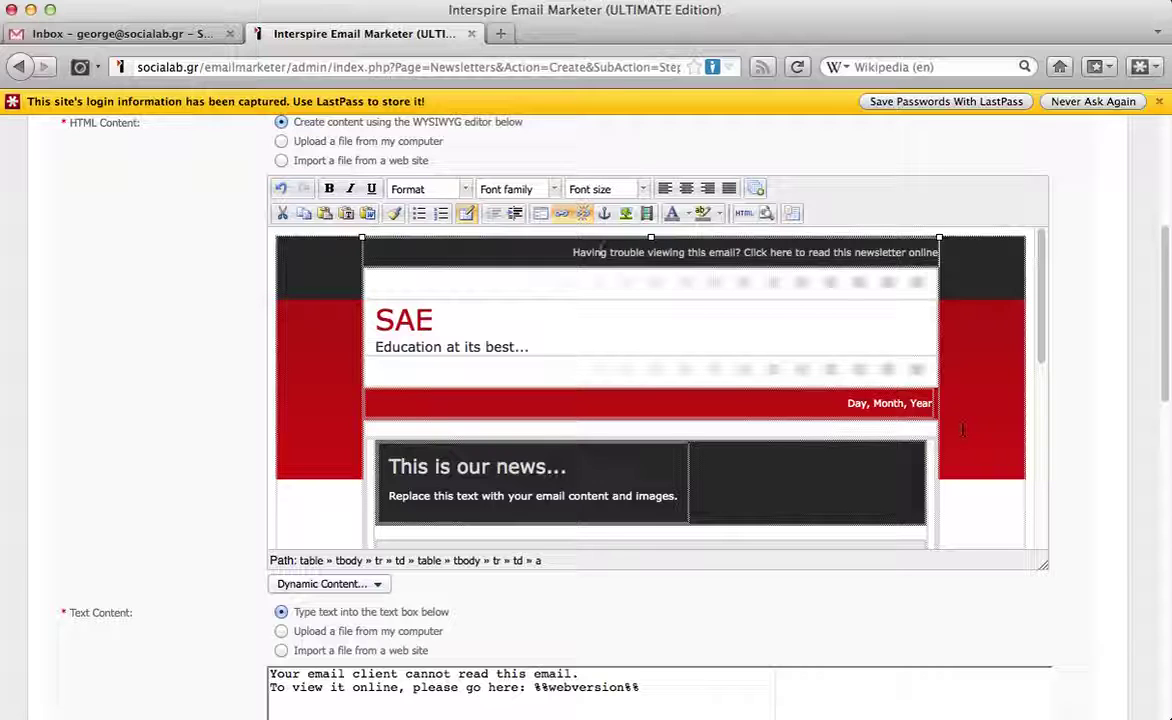
scroll(962, 430, "down", 3)
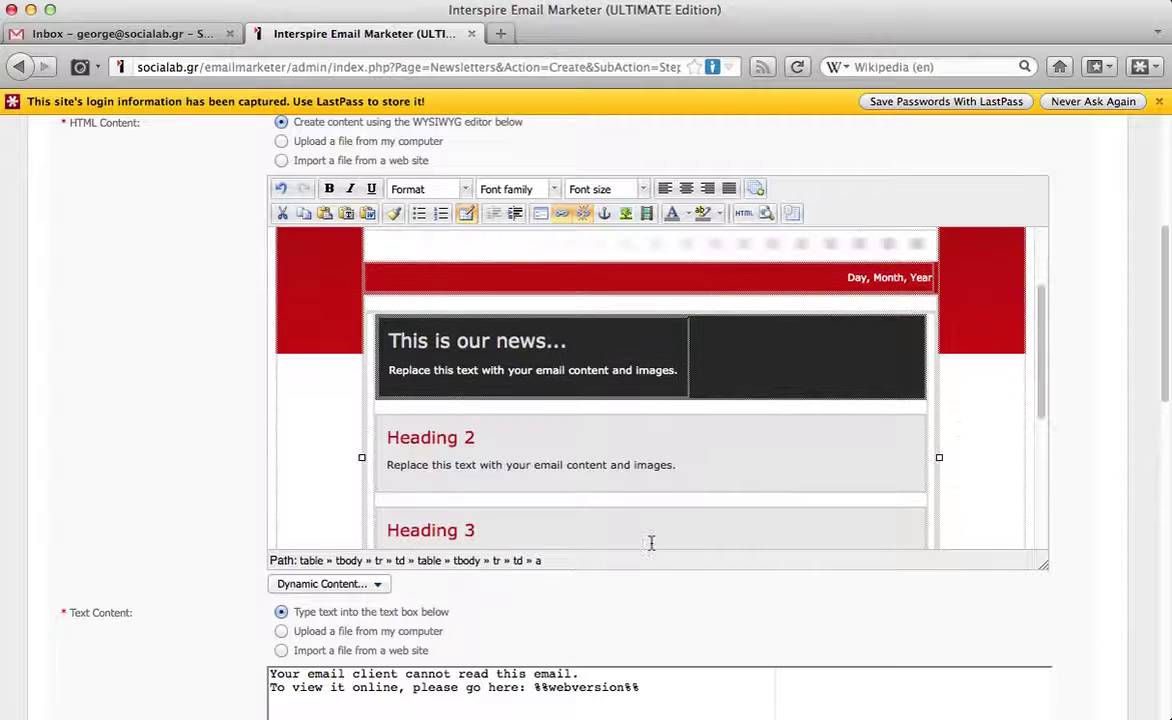
scroll(617, 618, "down", 5)
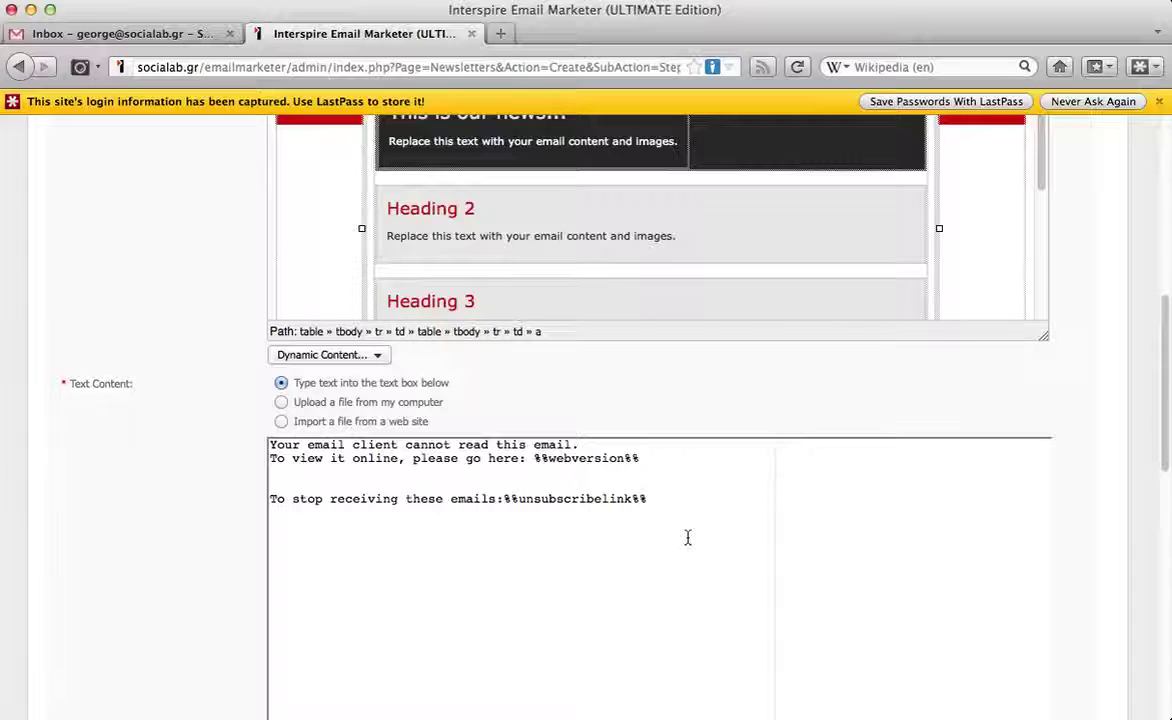
left_click(687, 538)
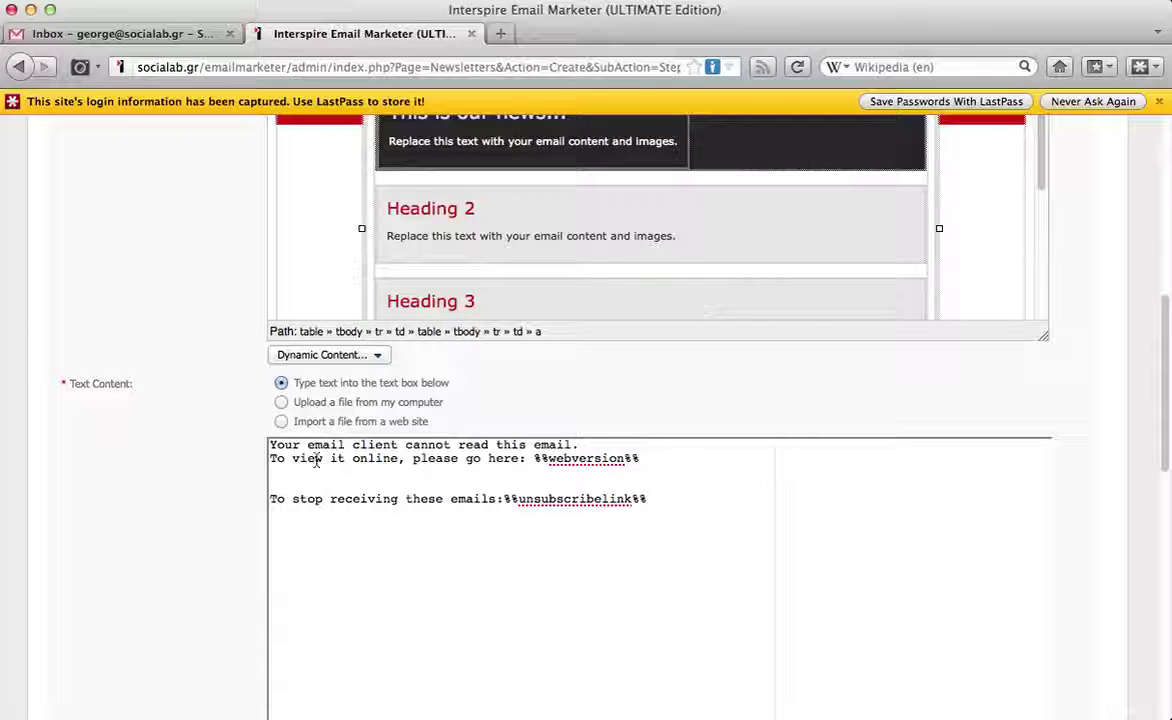
Step: Copy the news heading and its paragraph from the HTML content into the text content, between the web version and unsubscribe lines
scroll(657, 285, "up", 3)
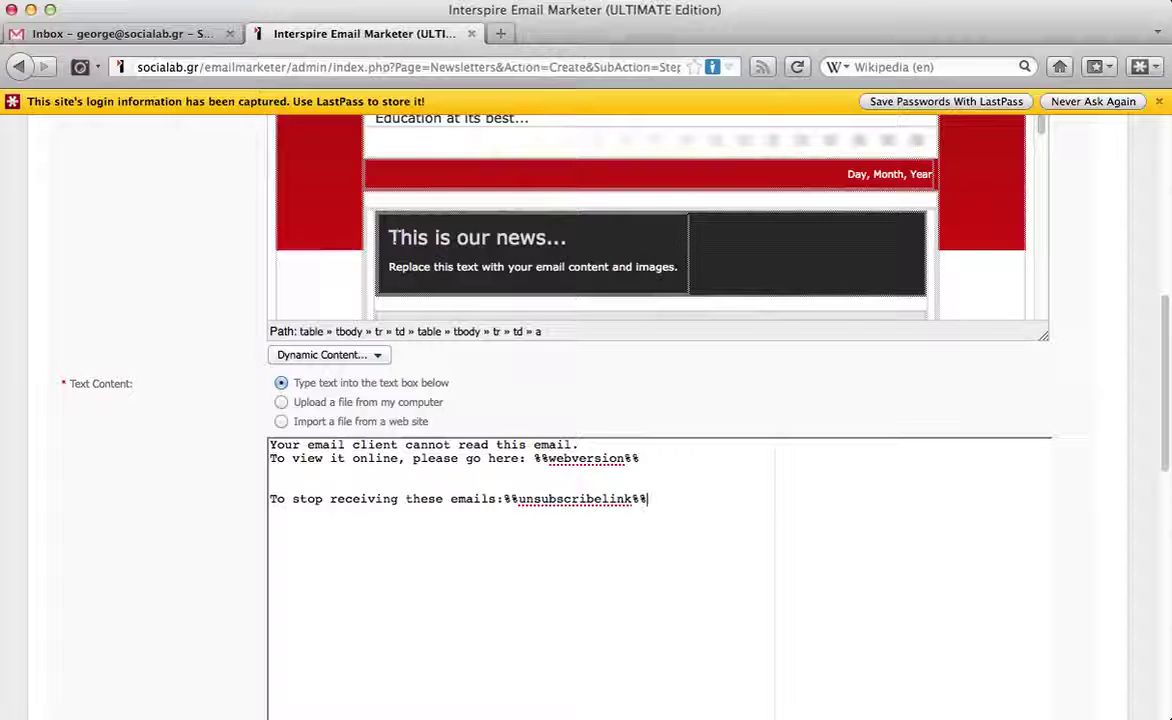
left_click(532, 253)
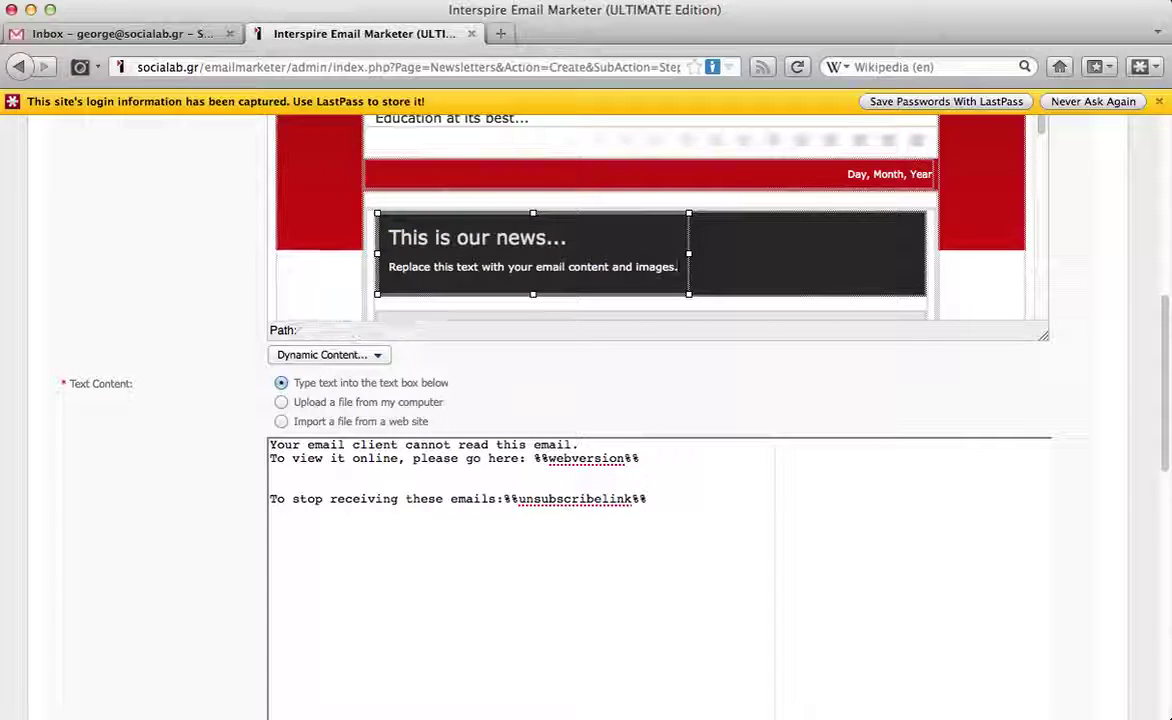
left_click_drag(680, 267, 393, 232)
key("super+c")
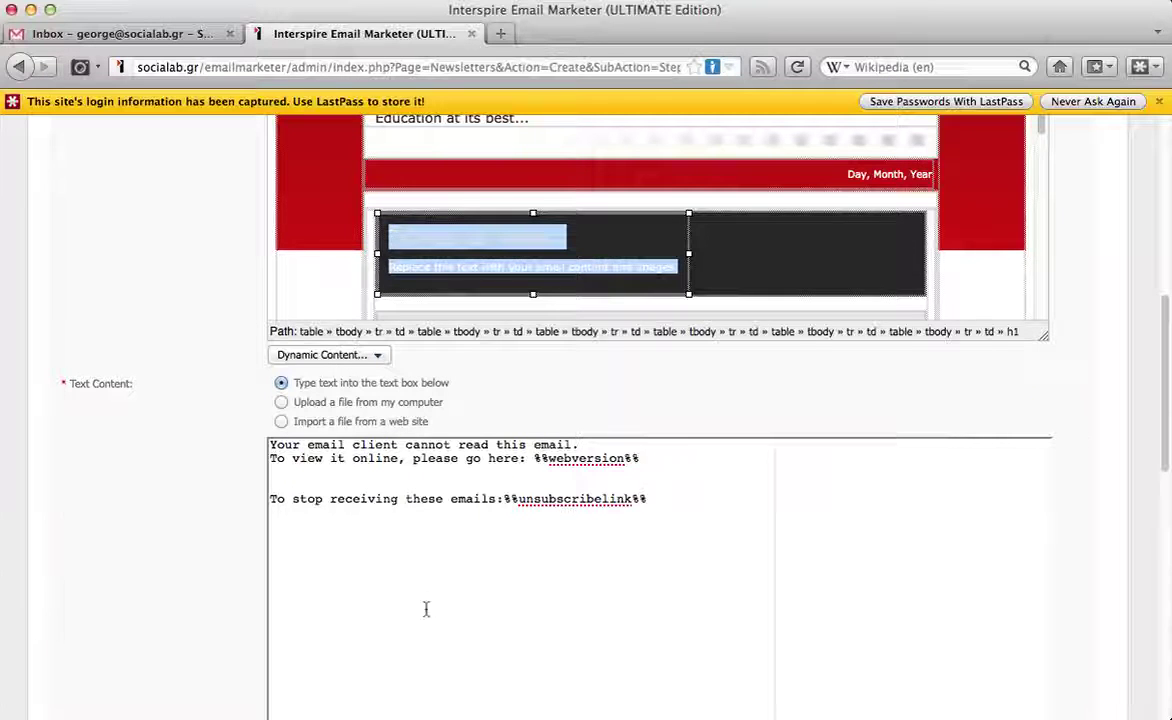
left_click(345, 455)
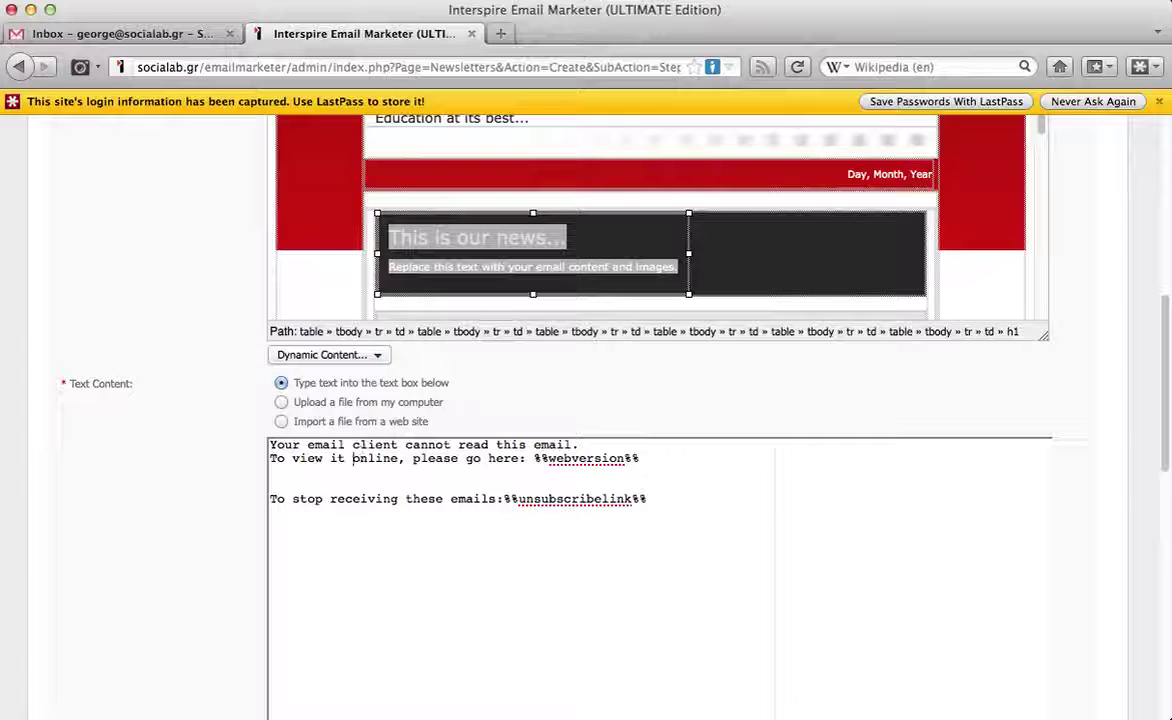
left_click(322, 477)
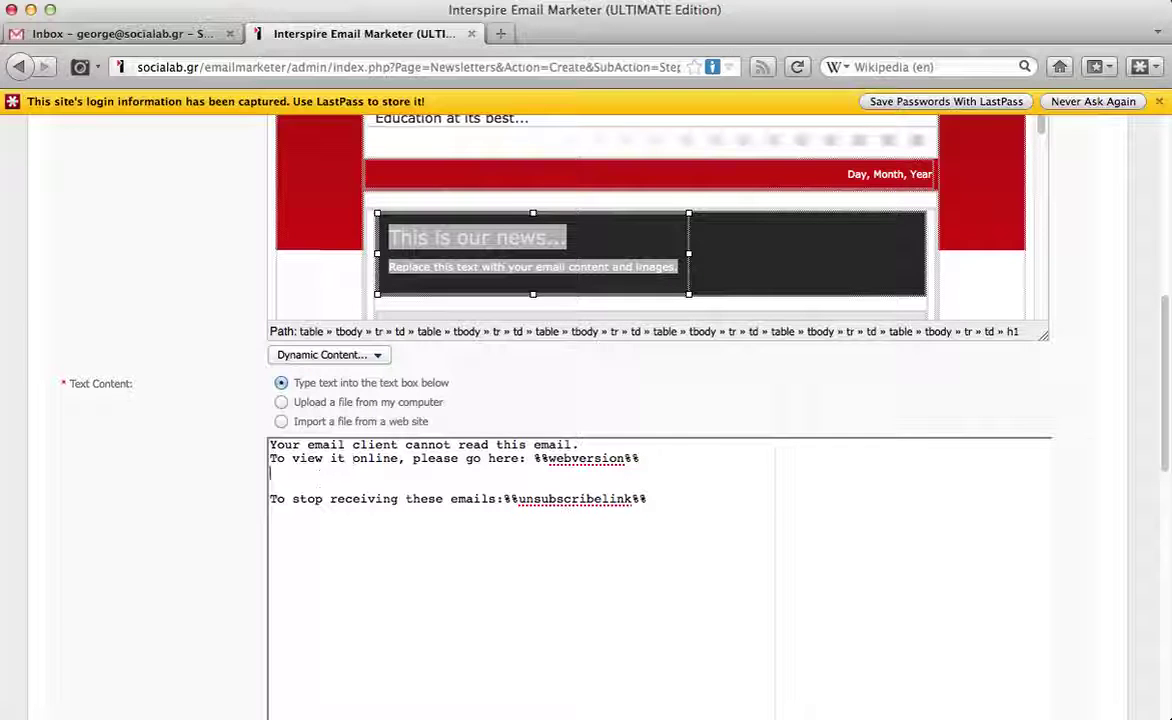
key("Return")
key("Return")
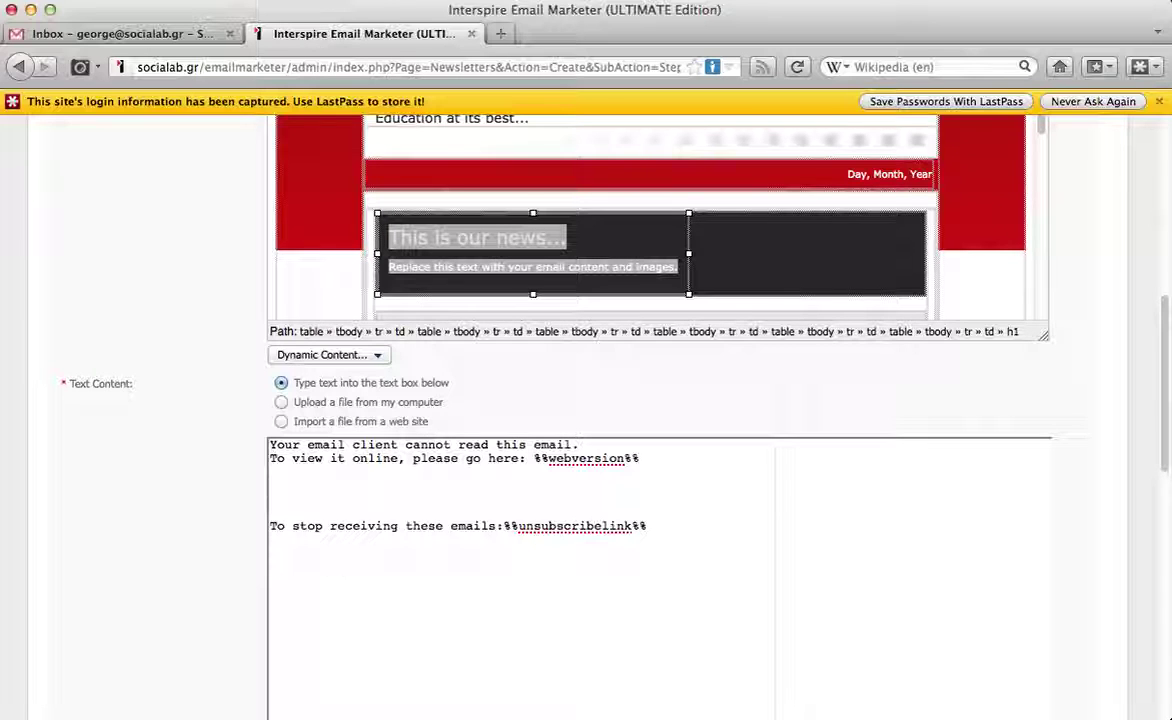
key("super+v")
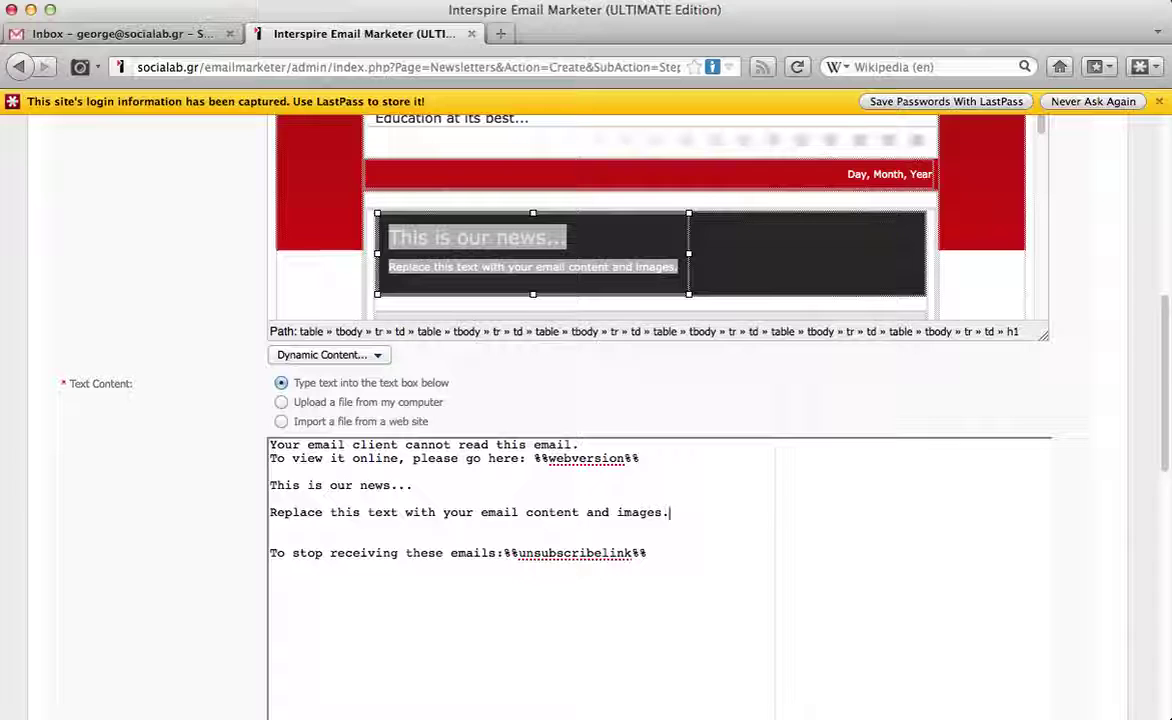
Step: Add the lines "Heading 1" and "..." below the pasted text in the text content, followed by several blank lines
key("Return")
key("Return")
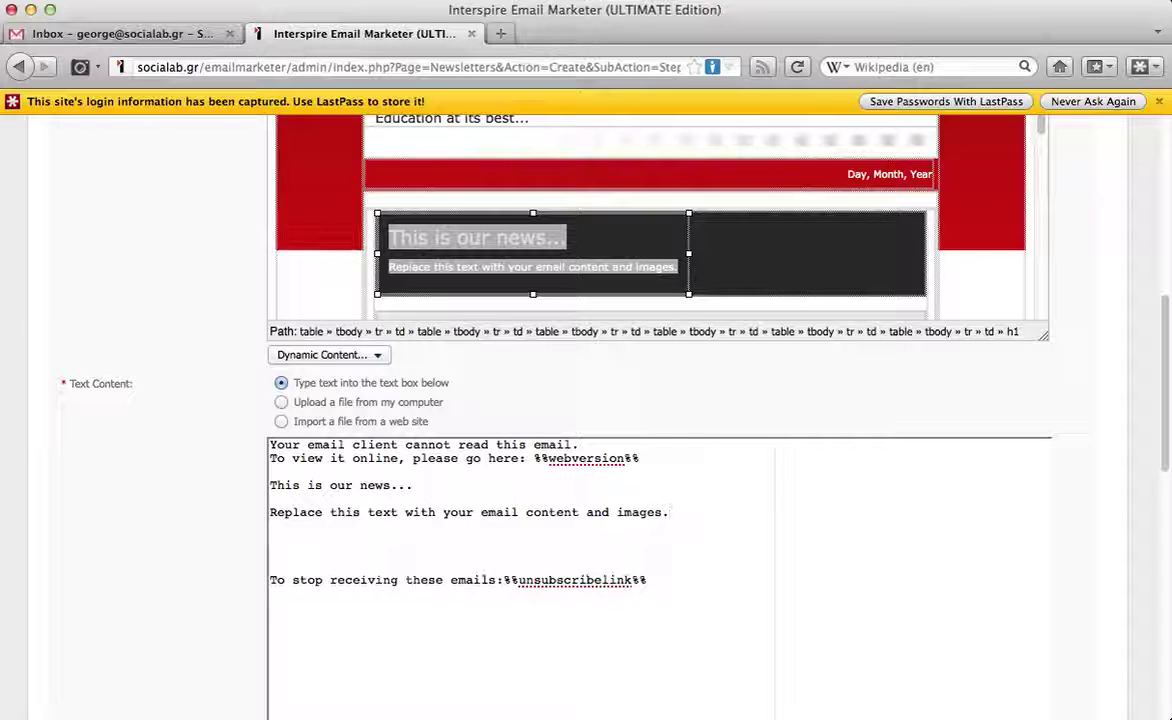
type("Heading 1")
key("Return")
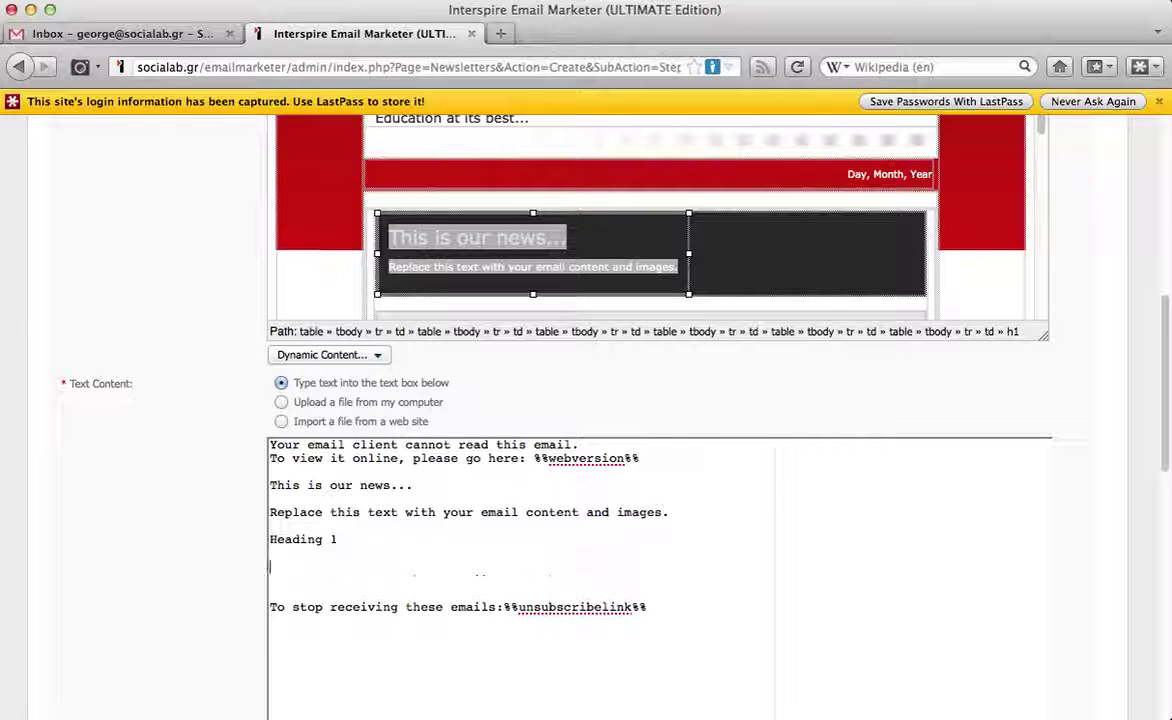
type("...")
key("Return")
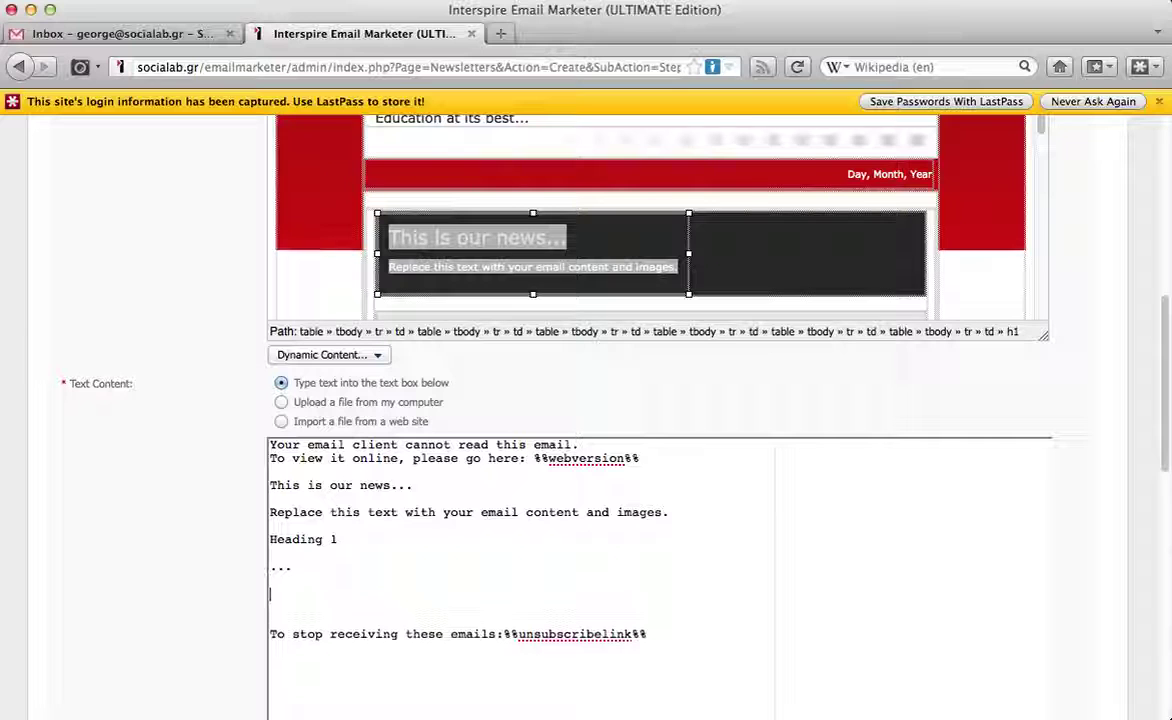
key("Return")
key("Return")
key("Return")
Step: Check the email campaign for spam keywords and examine the score for the rule about differing HTML and text parts
scroll(218, 505, "down", 3)
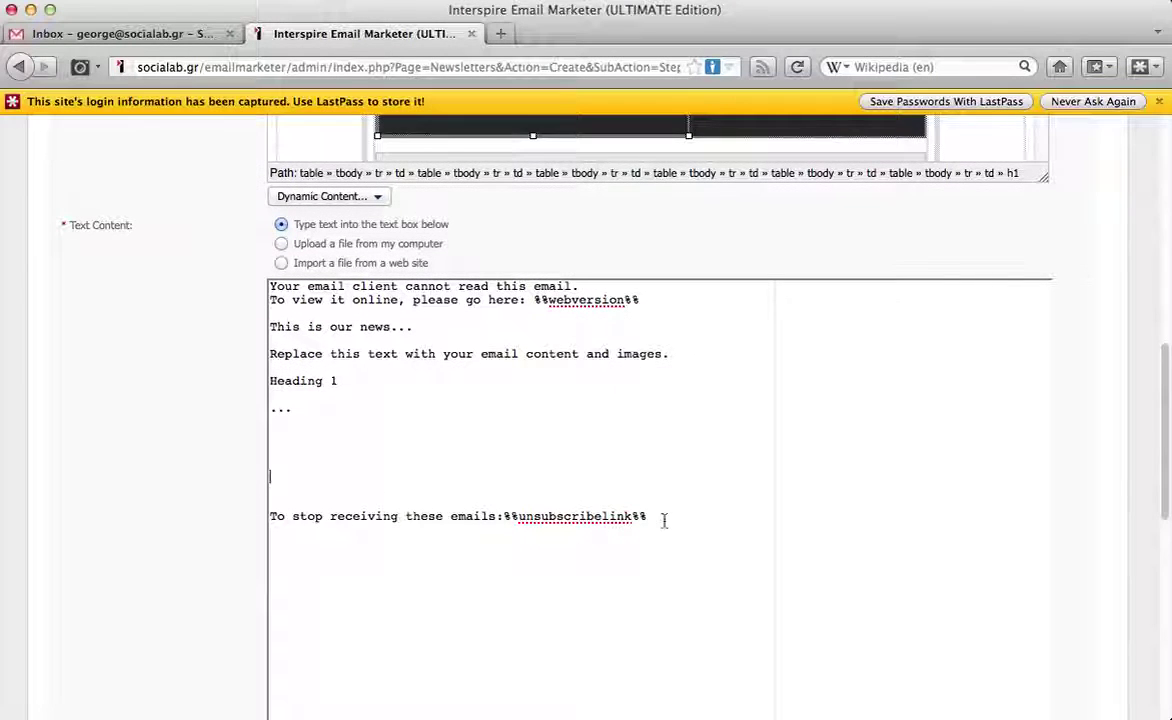
scroll(225, 560, "down", 1)
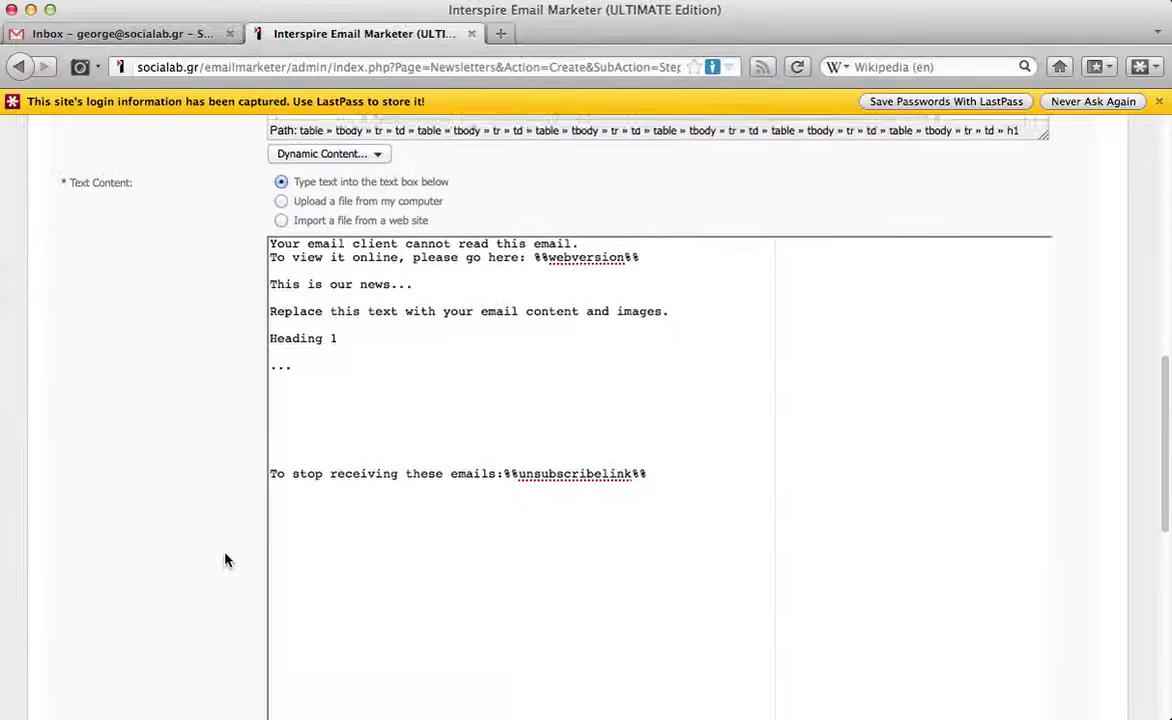
scroll(225, 560, "down", 6)
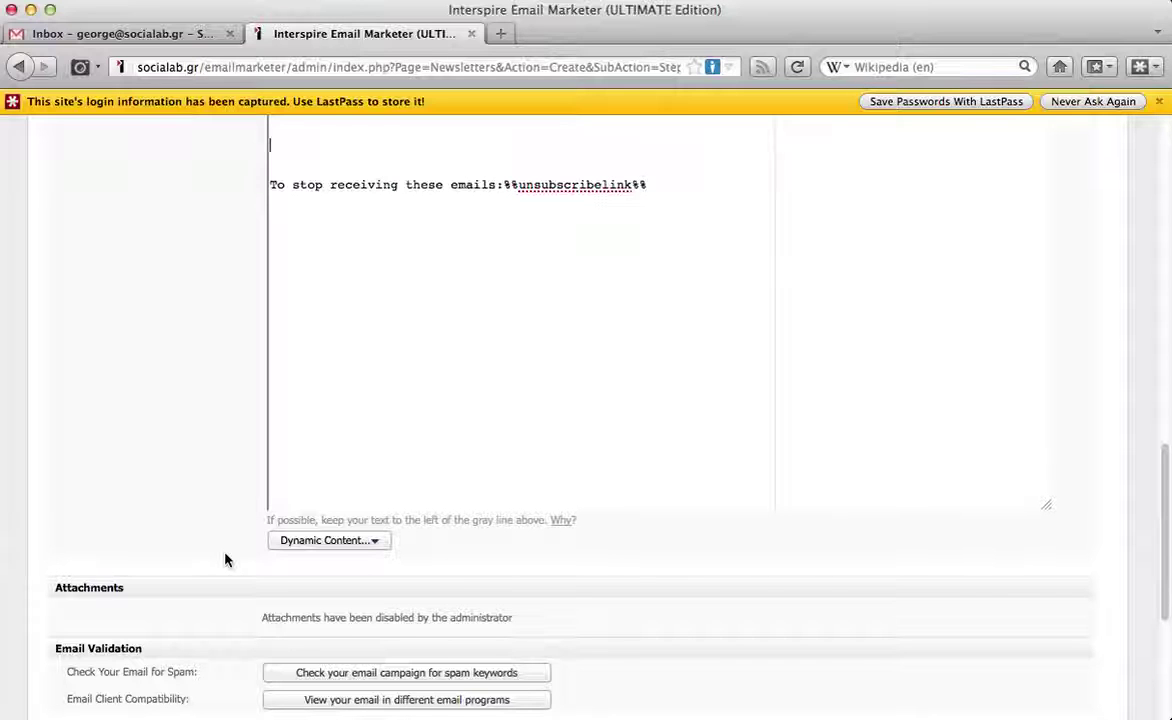
scroll(225, 560, "down", 4)
scroll(225, 560, "down", 3)
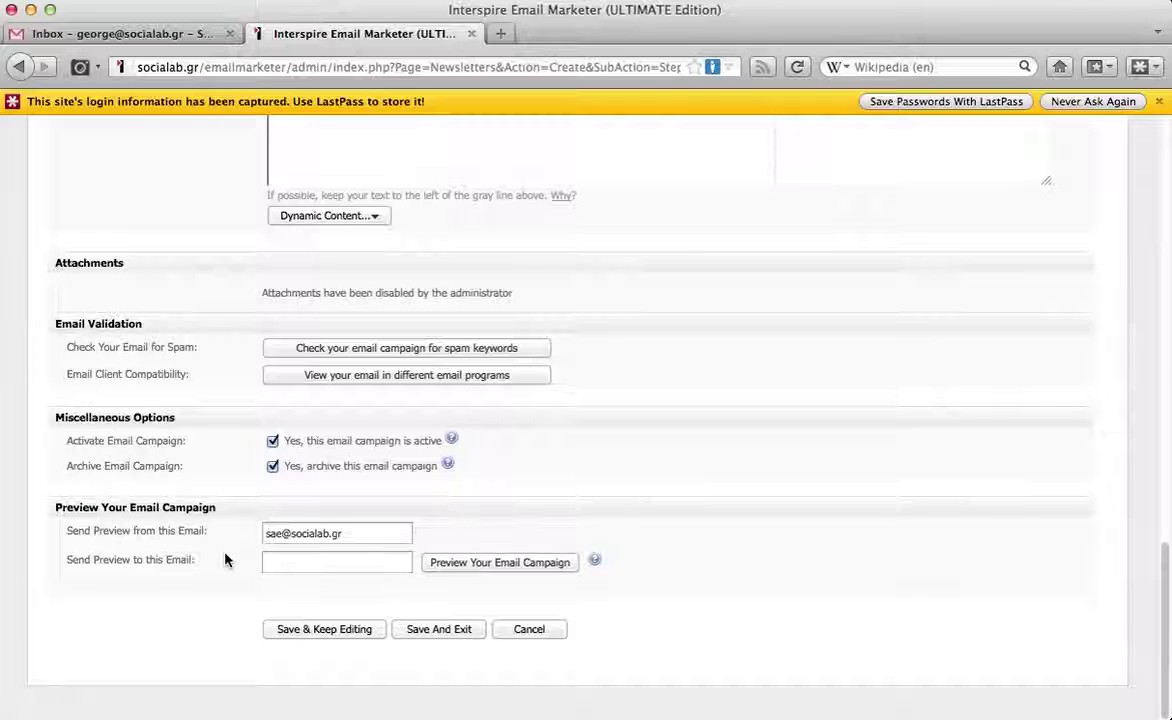
left_click(438, 348)
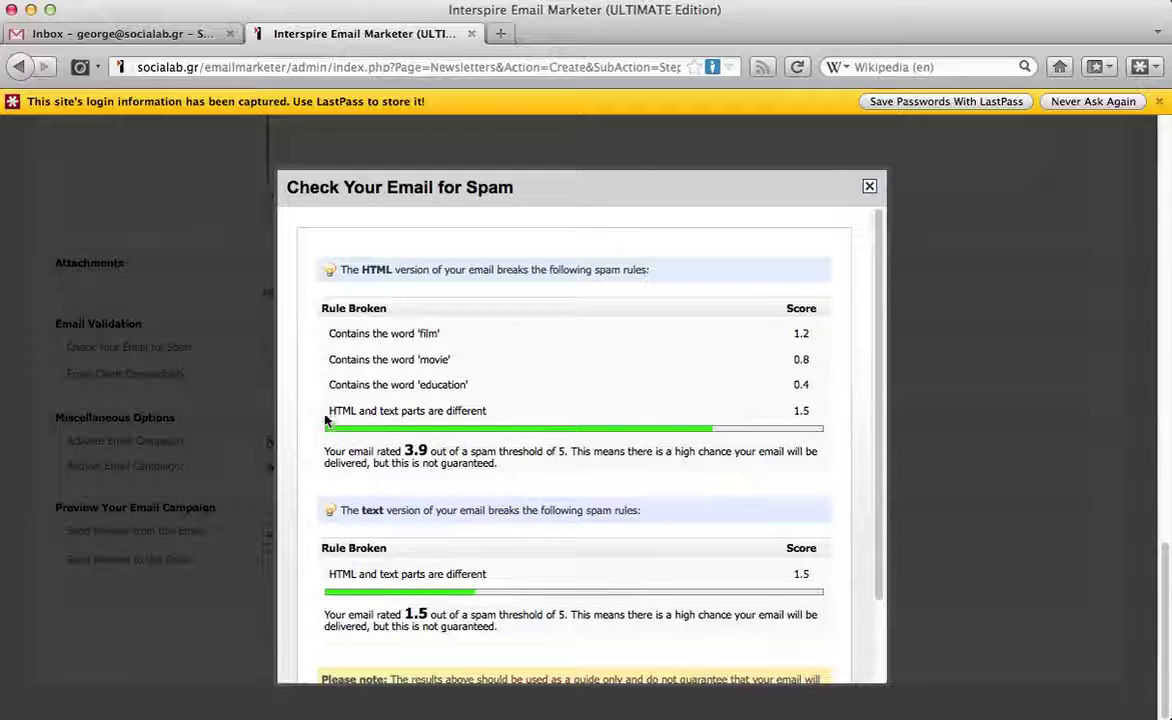
left_click_drag(328, 410, 813, 413)
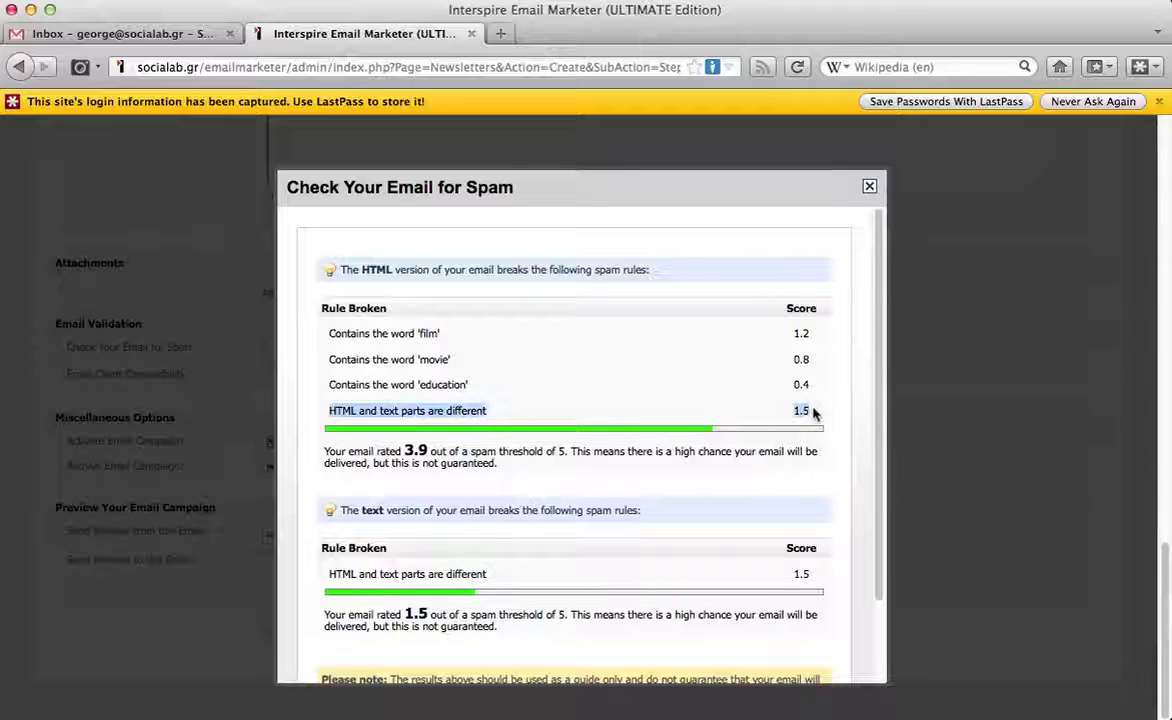
left_click(811, 414)
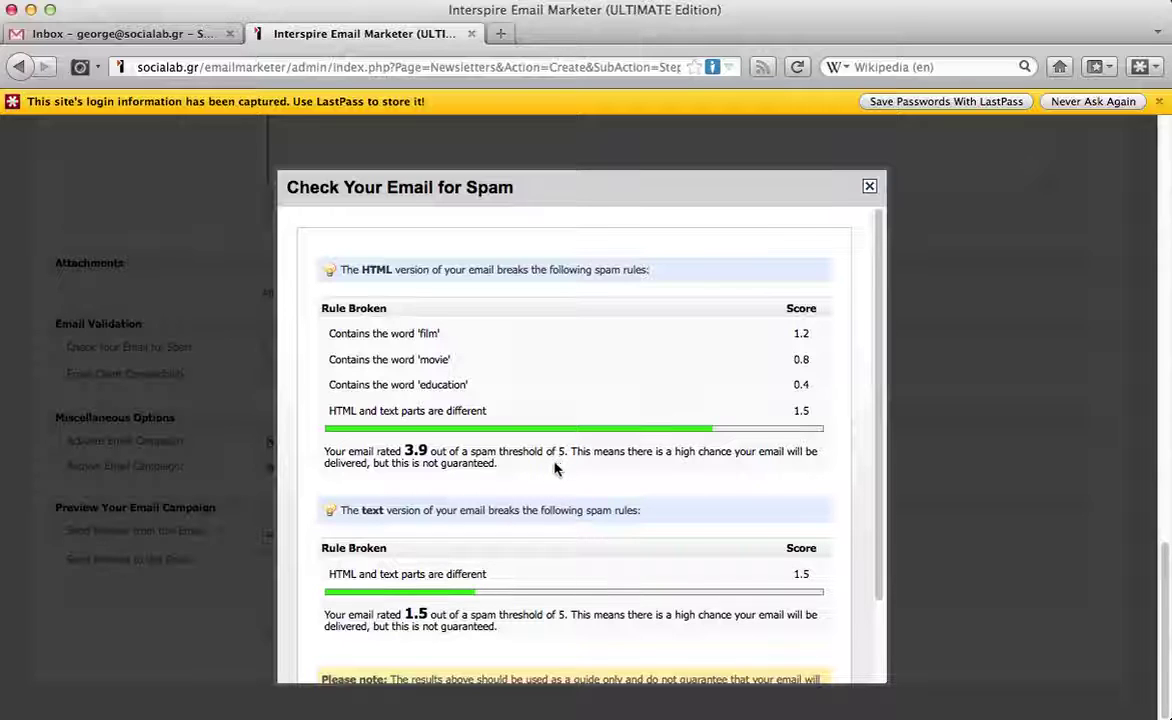
Step: Read the overall spam rating of the HTML version and the note at the end of the spam check results
left_click_drag(518, 471, 327, 453)
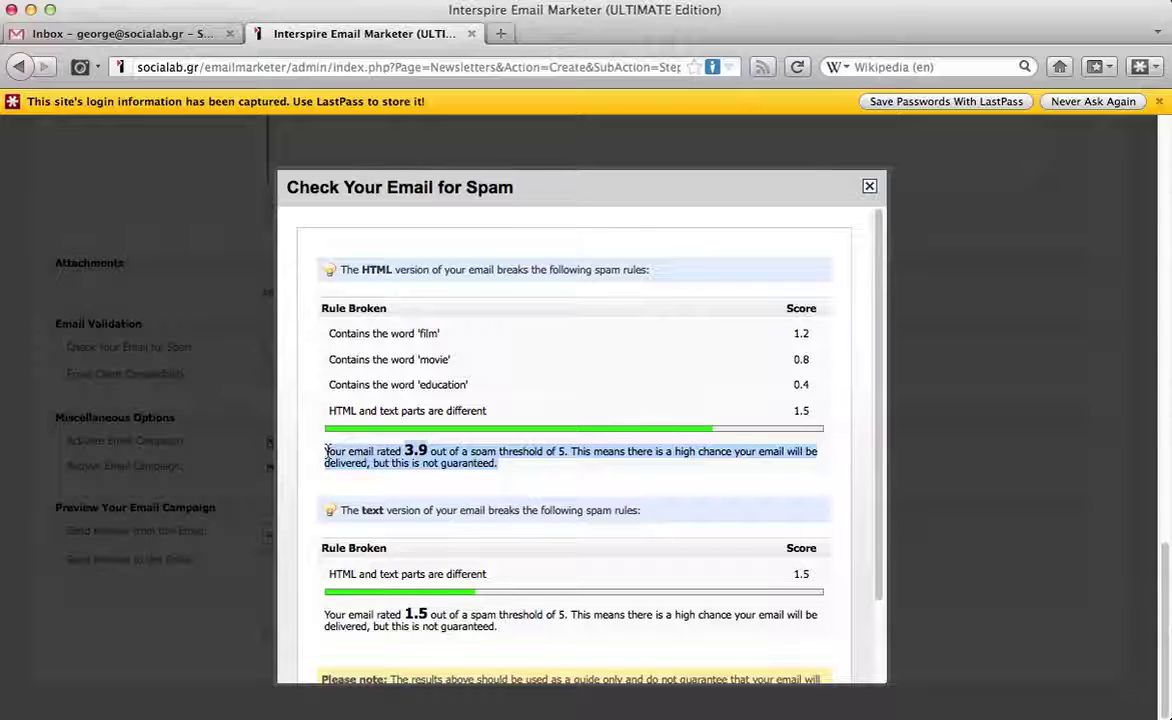
left_click(327, 453)
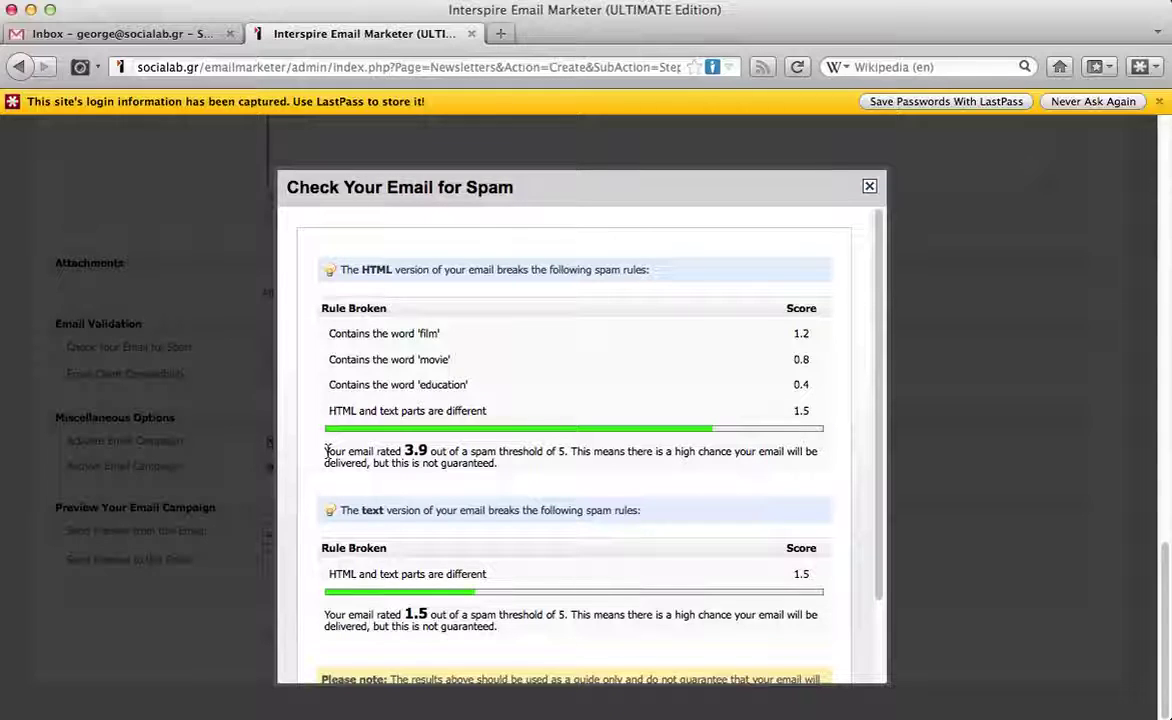
scroll(326, 452, "down", 3)
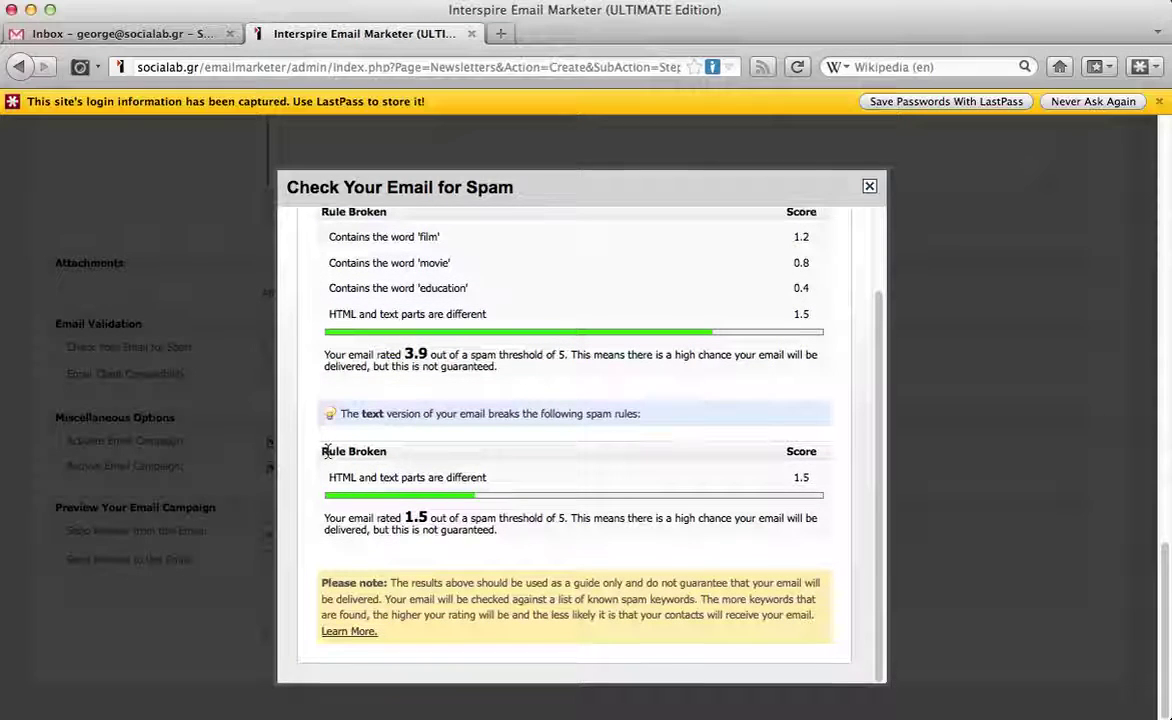
Step: Close the spam check results, then save the email campaign and exit to the campaign list
left_click(868, 187)
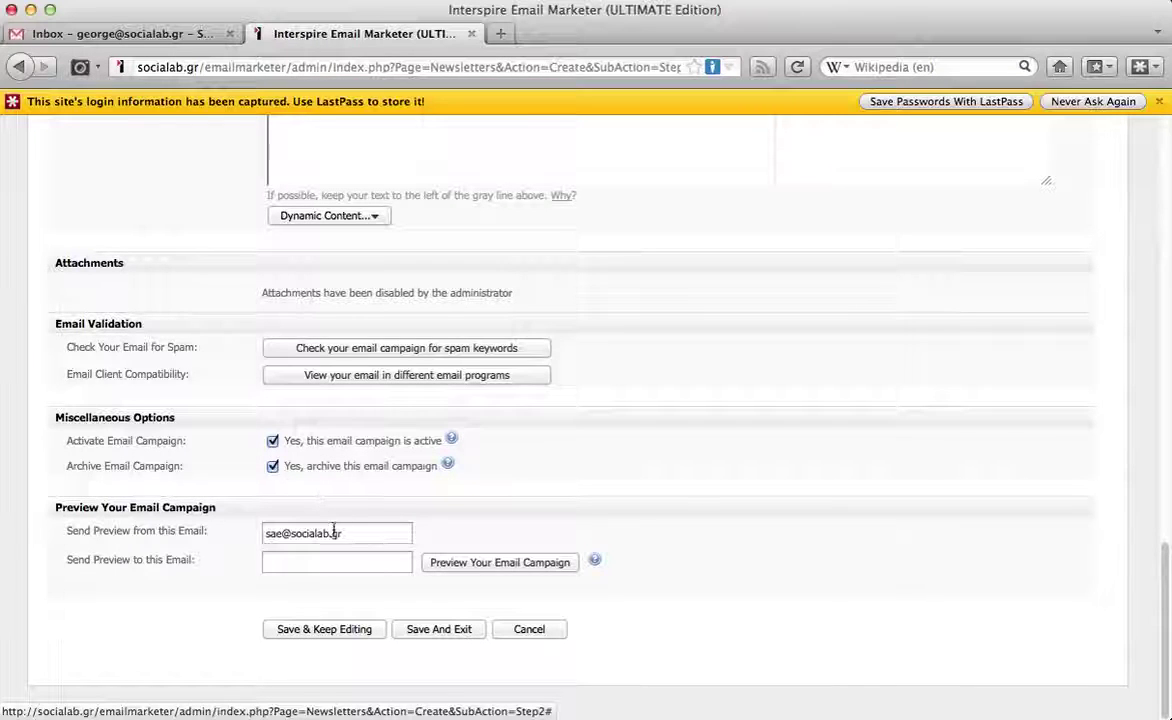
double_click(276, 537)
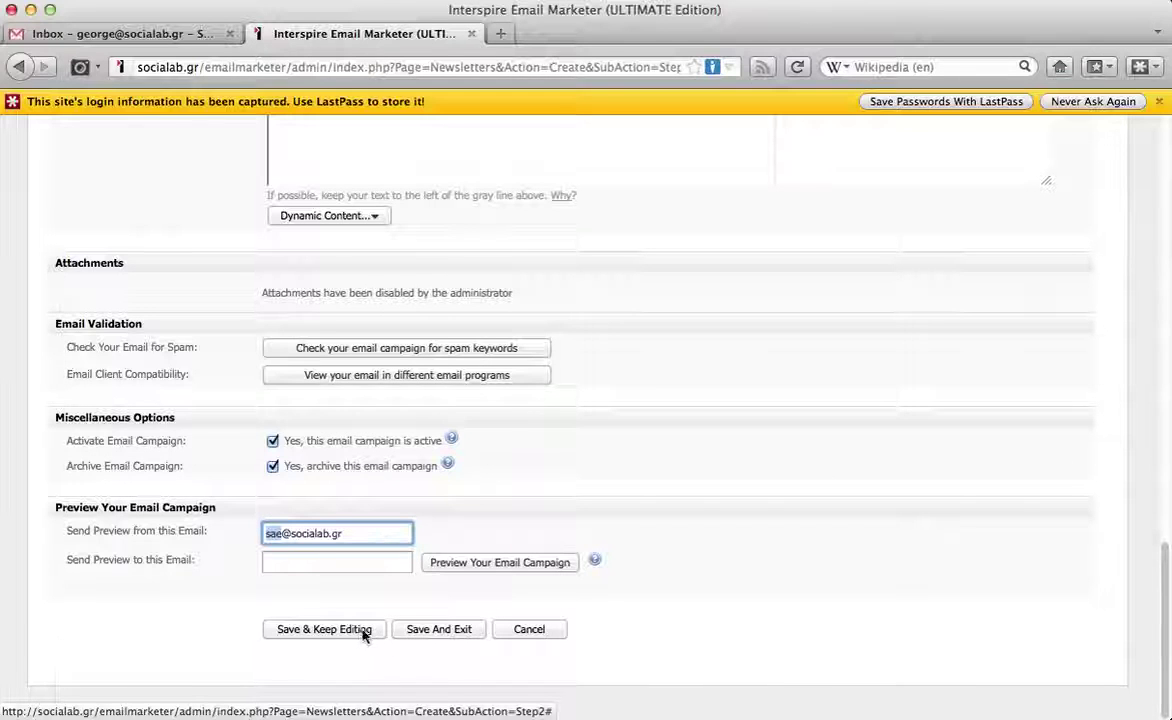
left_click(424, 632)
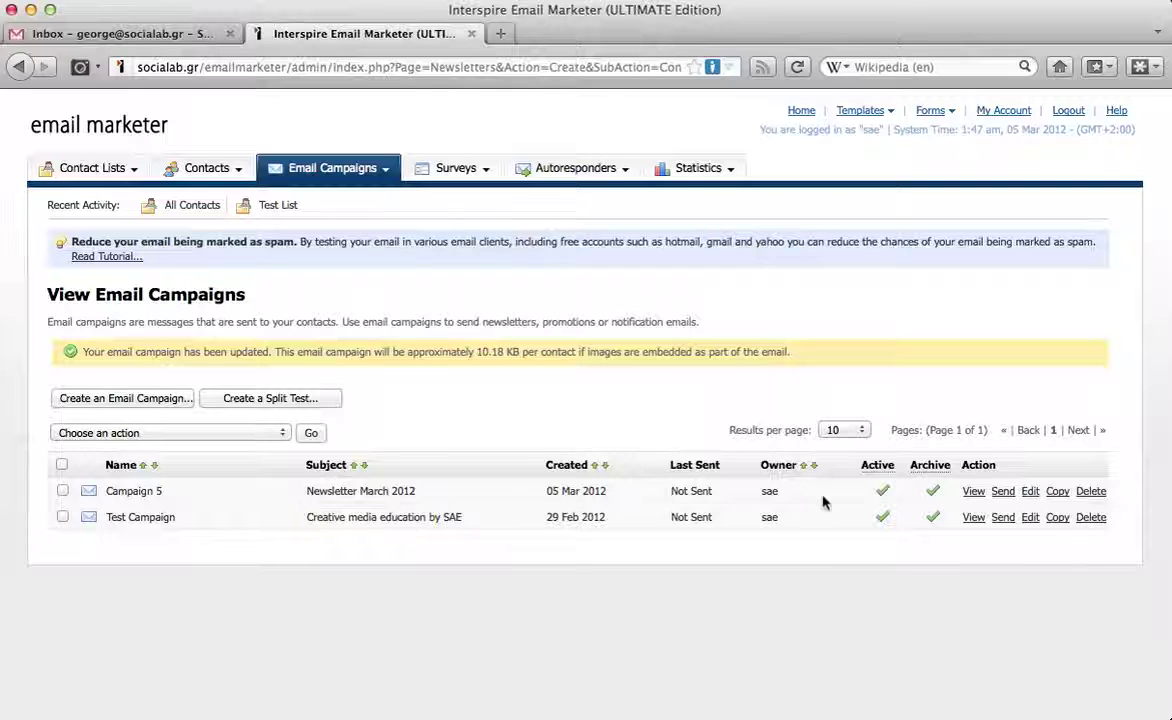
Step: Preview the HTML version of Campaign 5 from header to footer, then close the preview
left_click(973, 492)
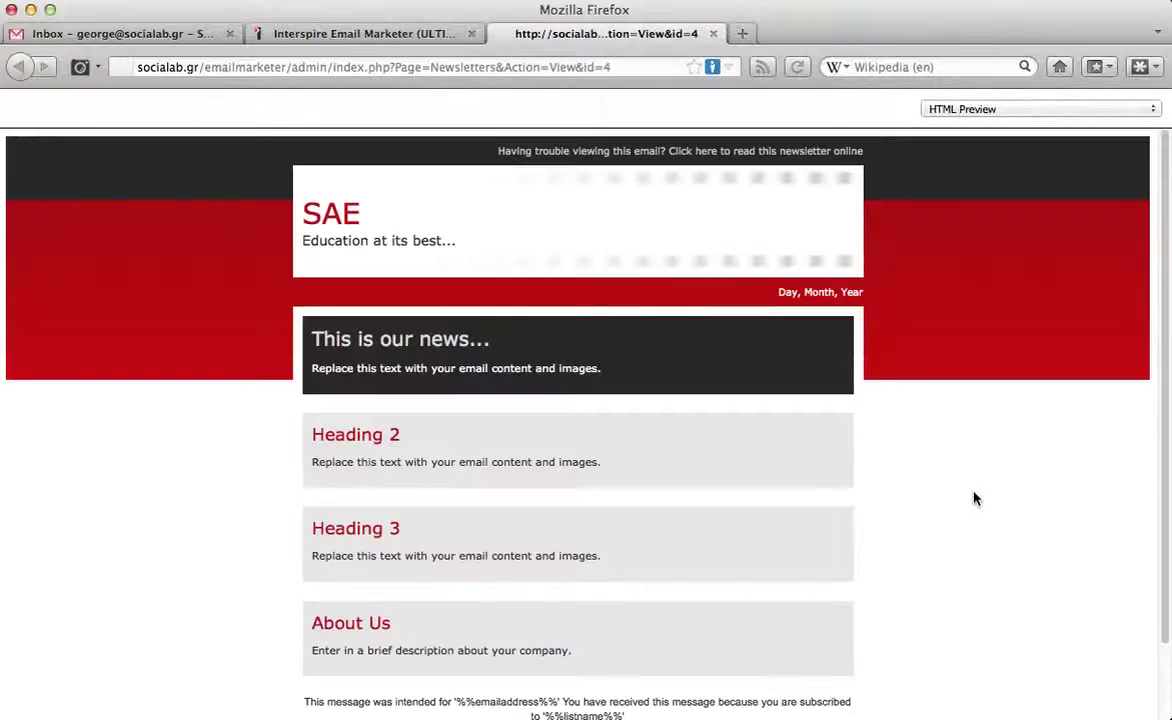
scroll(975, 498, "down", 2)
scroll(975, 498, "up", 1)
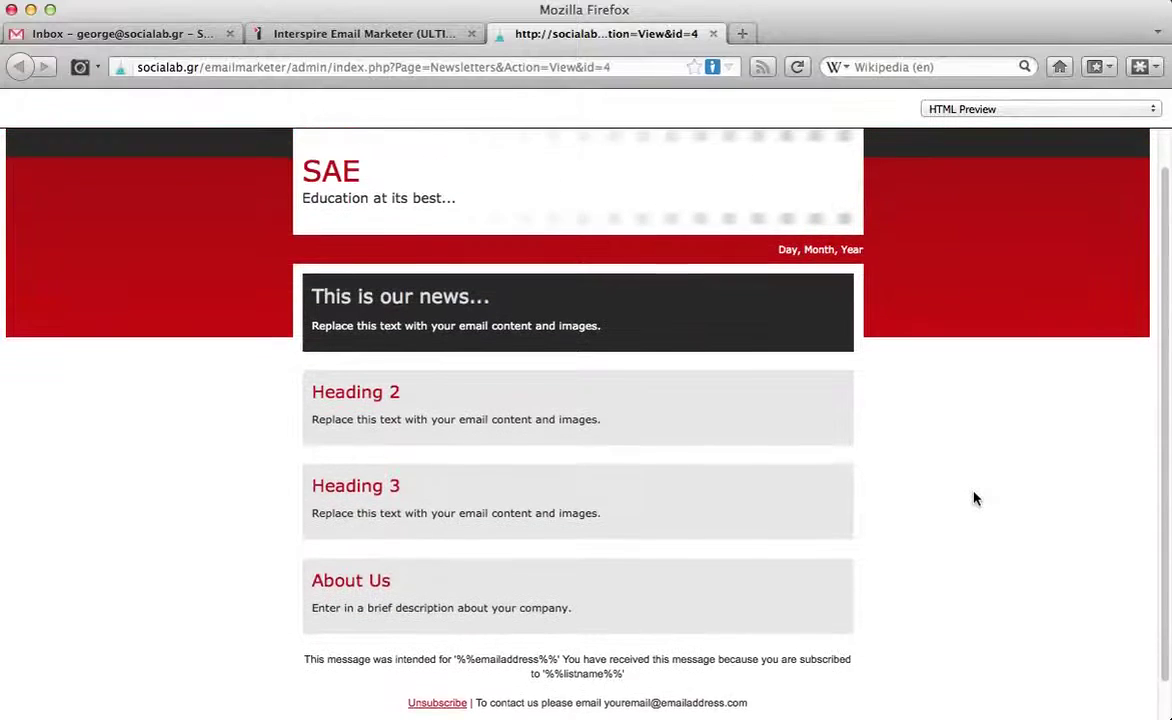
scroll(975, 498, "up", 1)
scroll(975, 498, "down", 1)
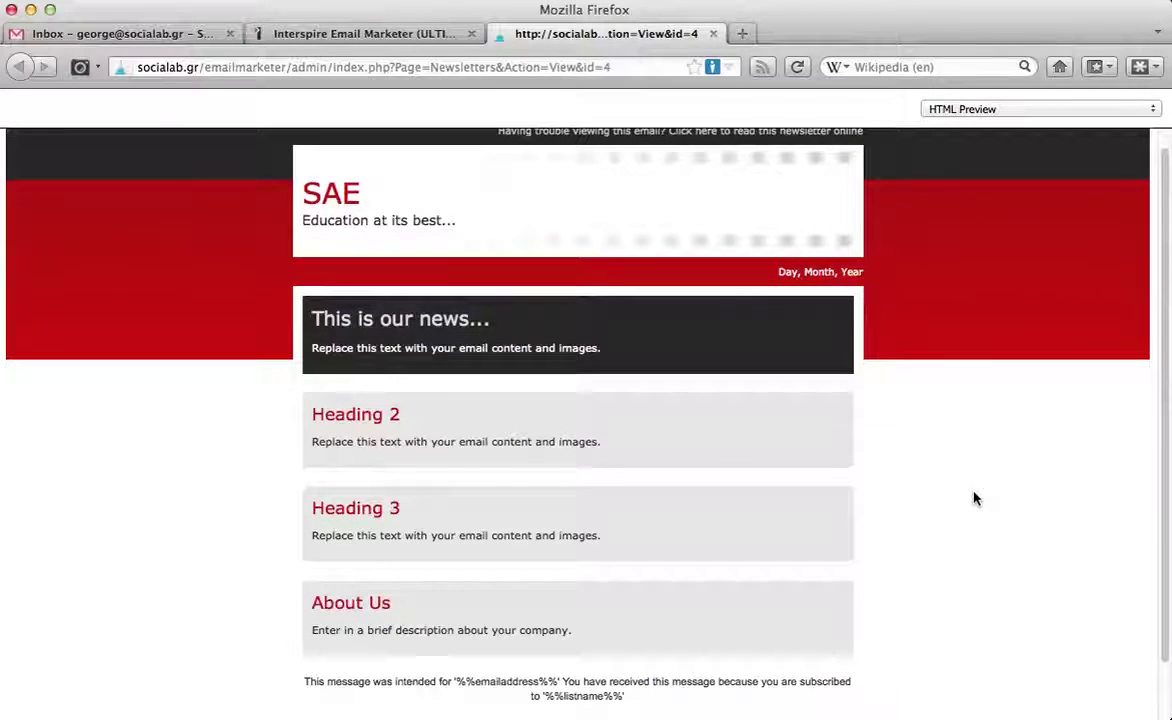
left_click(711, 34)
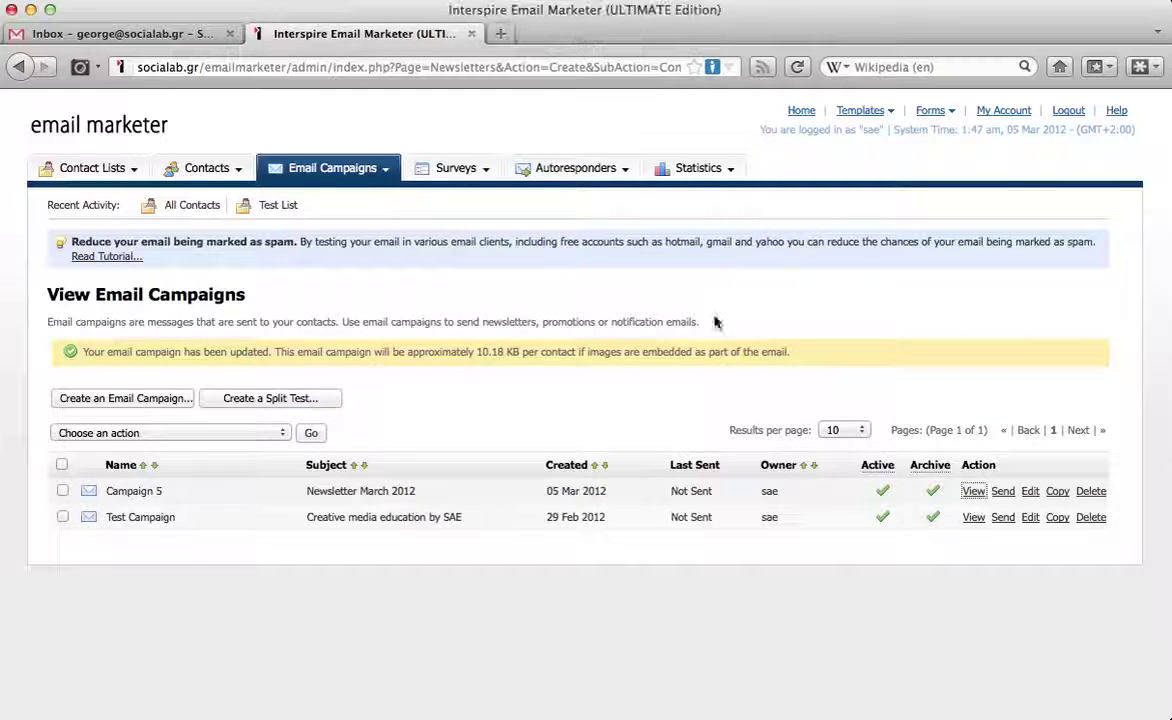
Step: Start sending Campaign 5 to all contacts in Test List and continue to the sending settings
left_click(1002, 492)
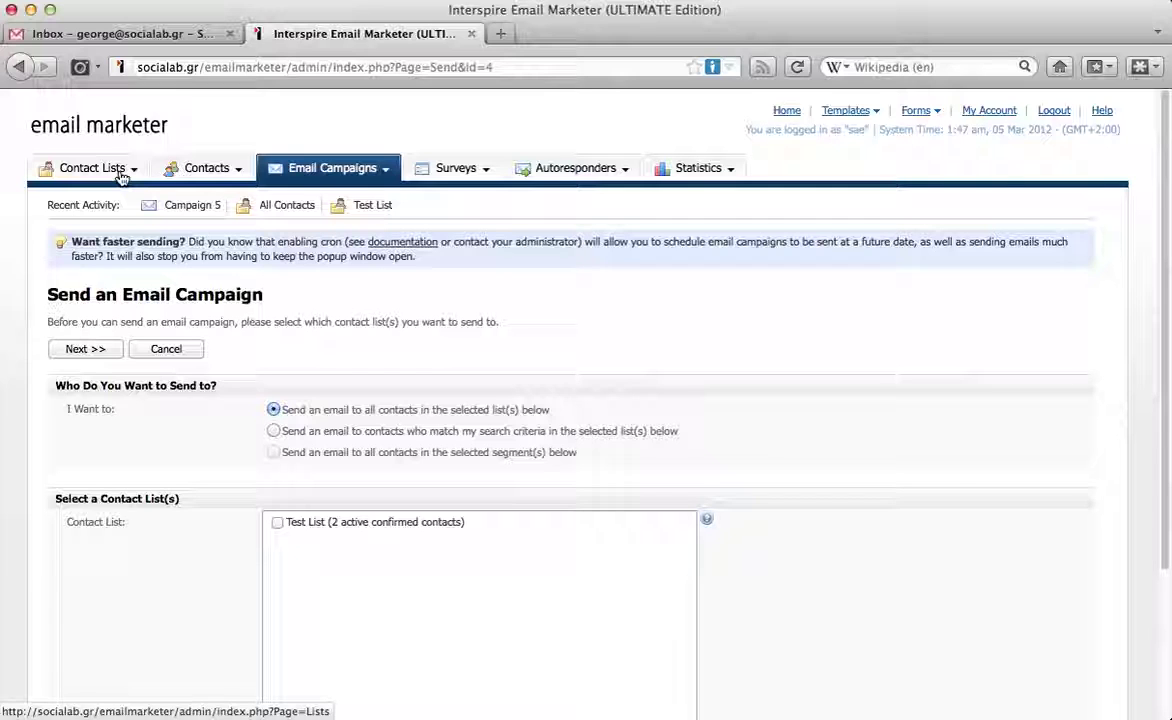
left_click(278, 523)
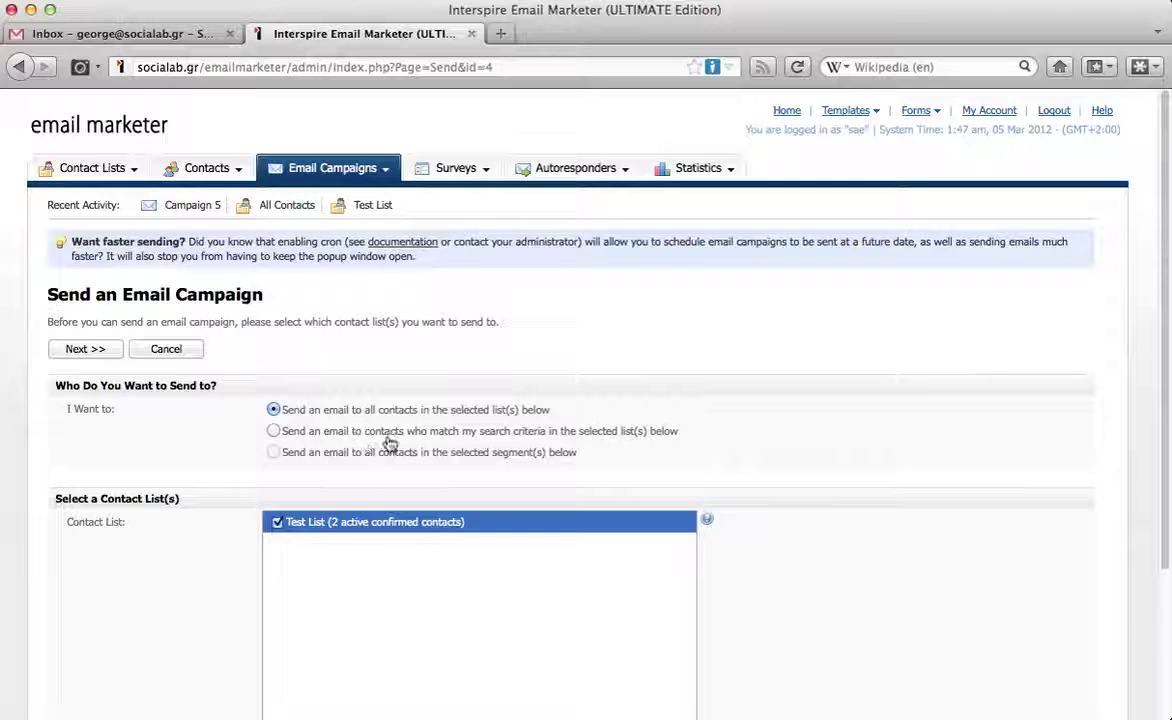
scroll(937, 468, "down", 5)
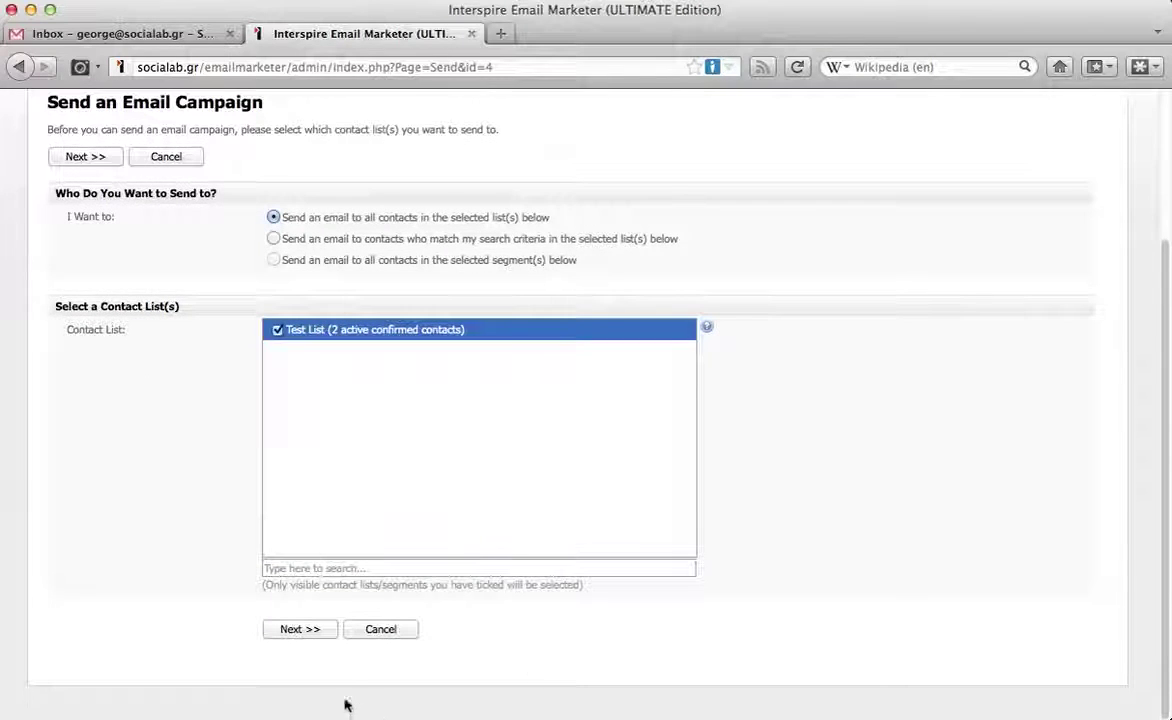
left_click(303, 632)
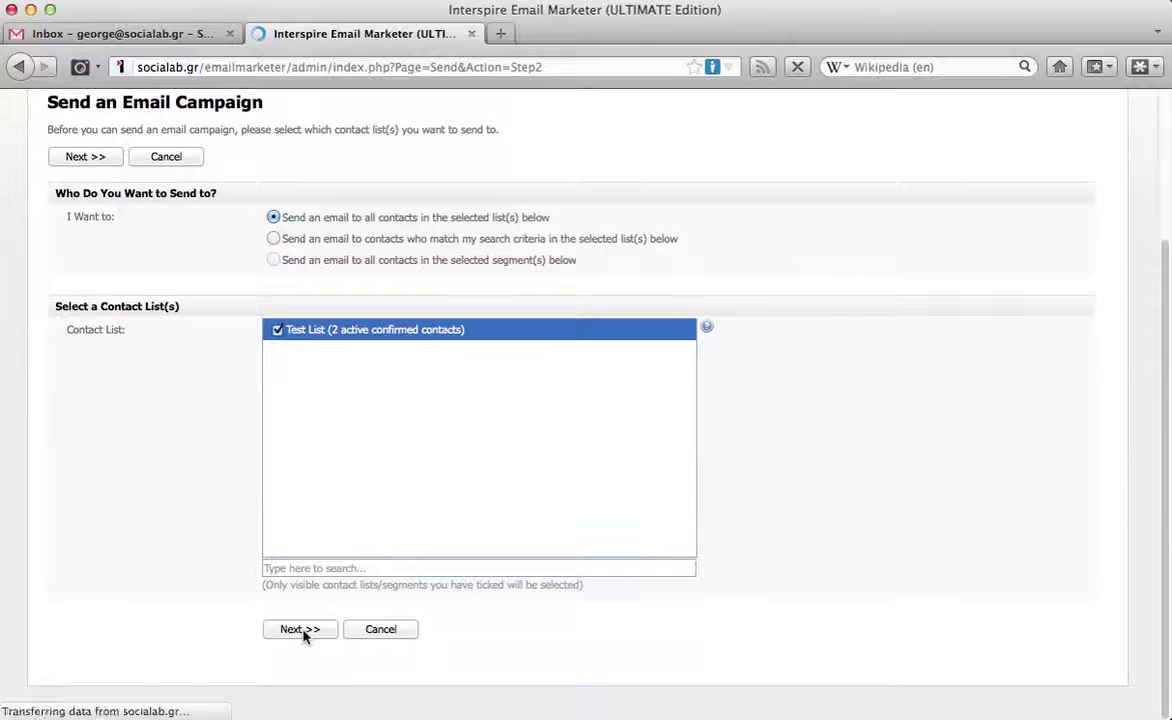
Step: Review the sender name, sender email address and reply email address in the email campaign settings
scroll(689, 546, "down", 5)
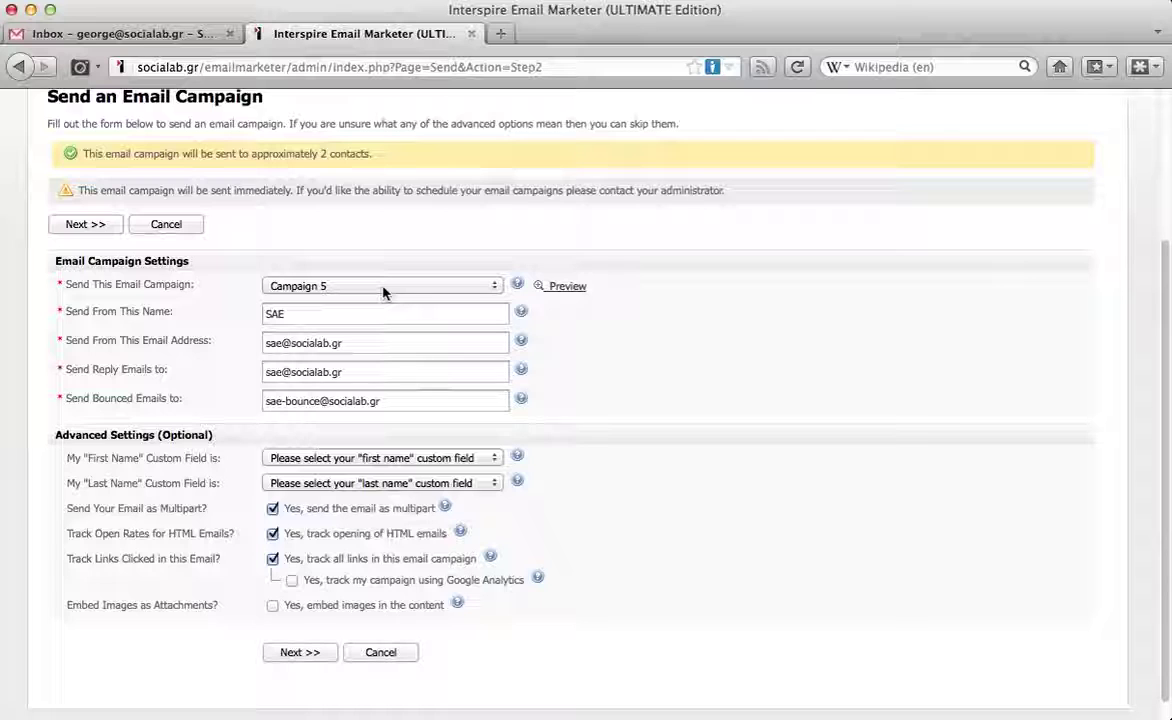
double_click(308, 314)
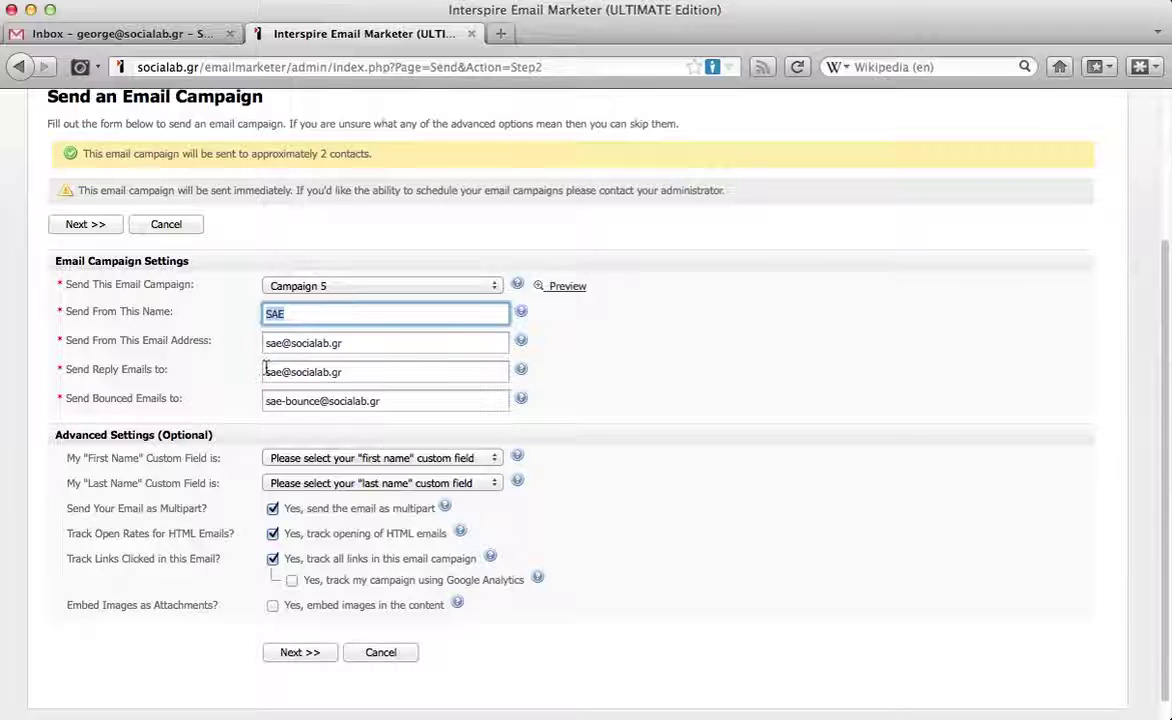
left_click_drag(266, 370, 366, 371)
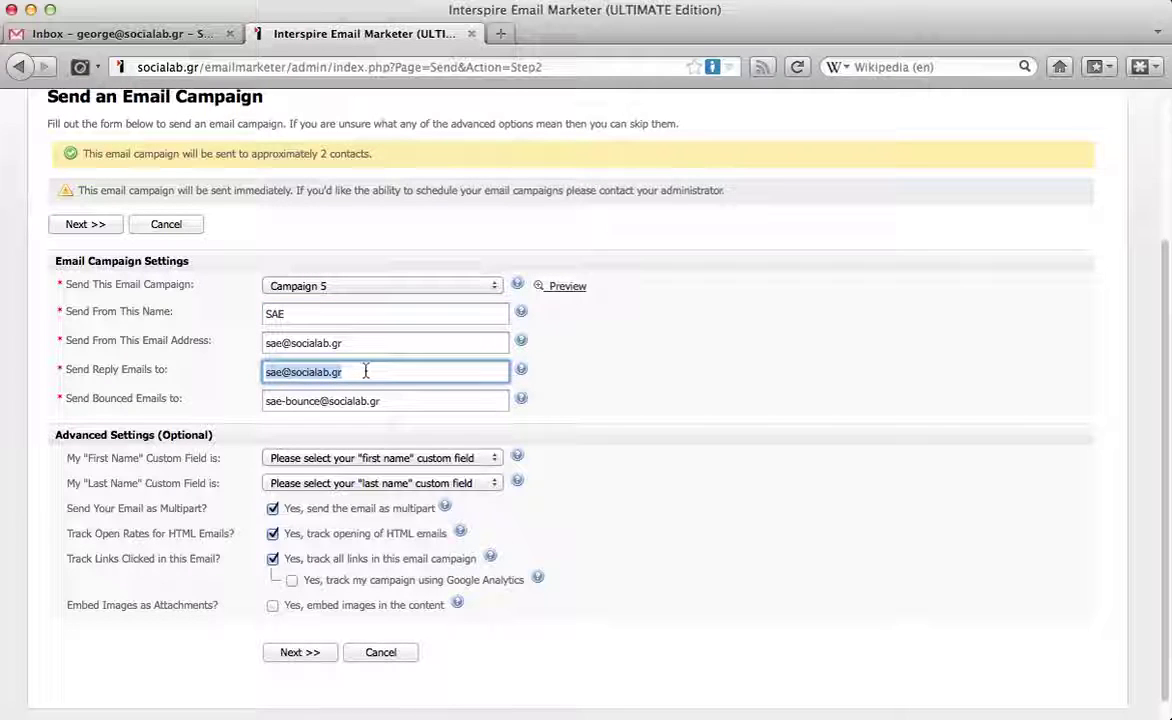
left_click(360, 343)
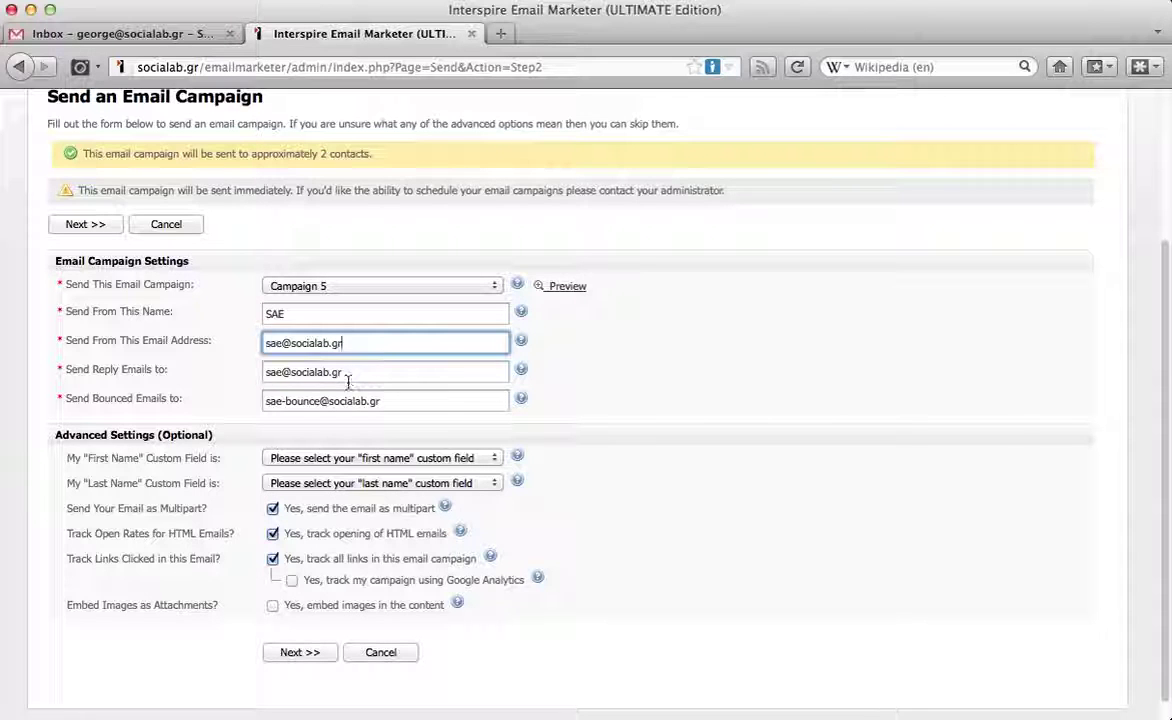
Step: Insert "-replies" before the @ sign in the address that receives reply emails
left_click(347, 376)
key("Left")
key("Left")
key("Left")
key("Left")
key("Left")
key("Left")
key("Left")
key("Left")
key("Left")
key("Left")
key("Left")
key("Left")
key("Left")
key("Left")
key("Left")
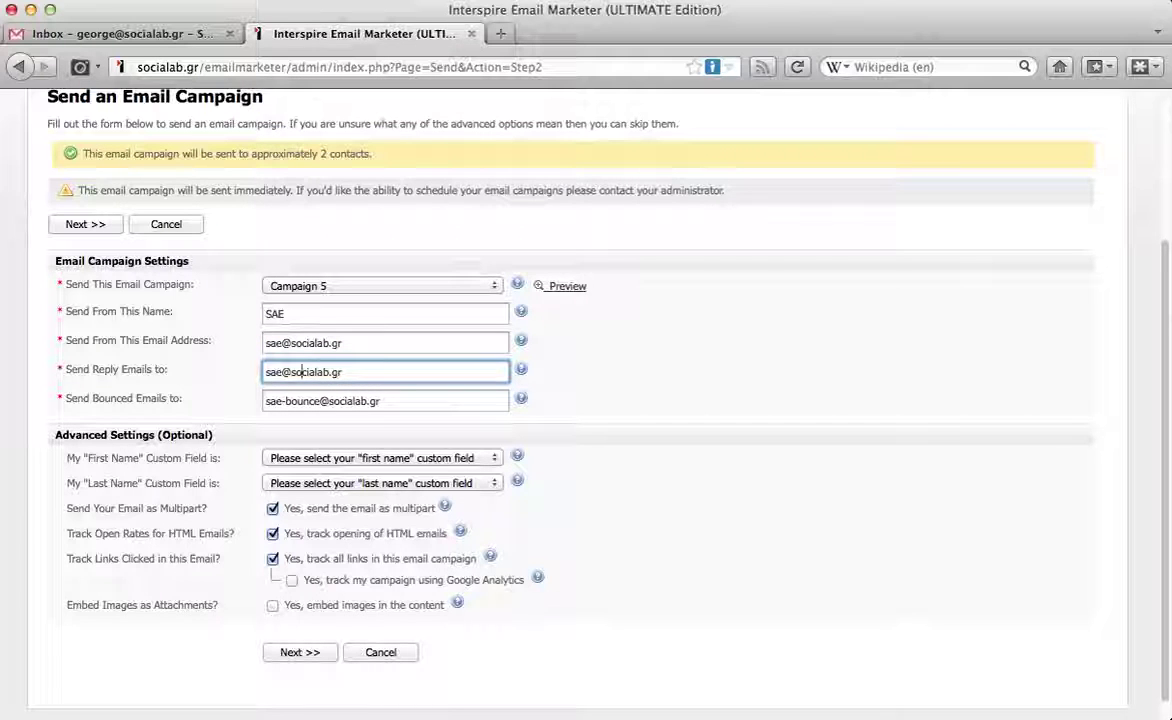
key("Right")
key("Right")
key("Right")
type("-replies")
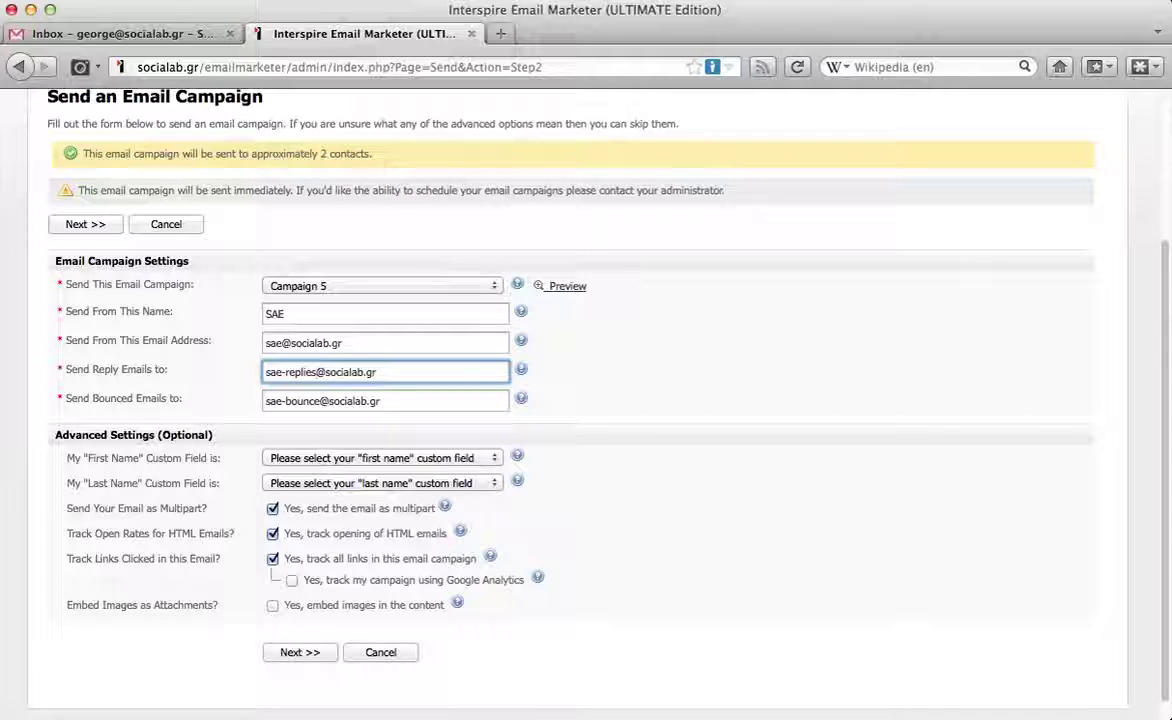
Step: Replace the mailbox name in the reply email address with the inbox owner's first name, and review the bounced emails address
key("shift+Home")
type("george")
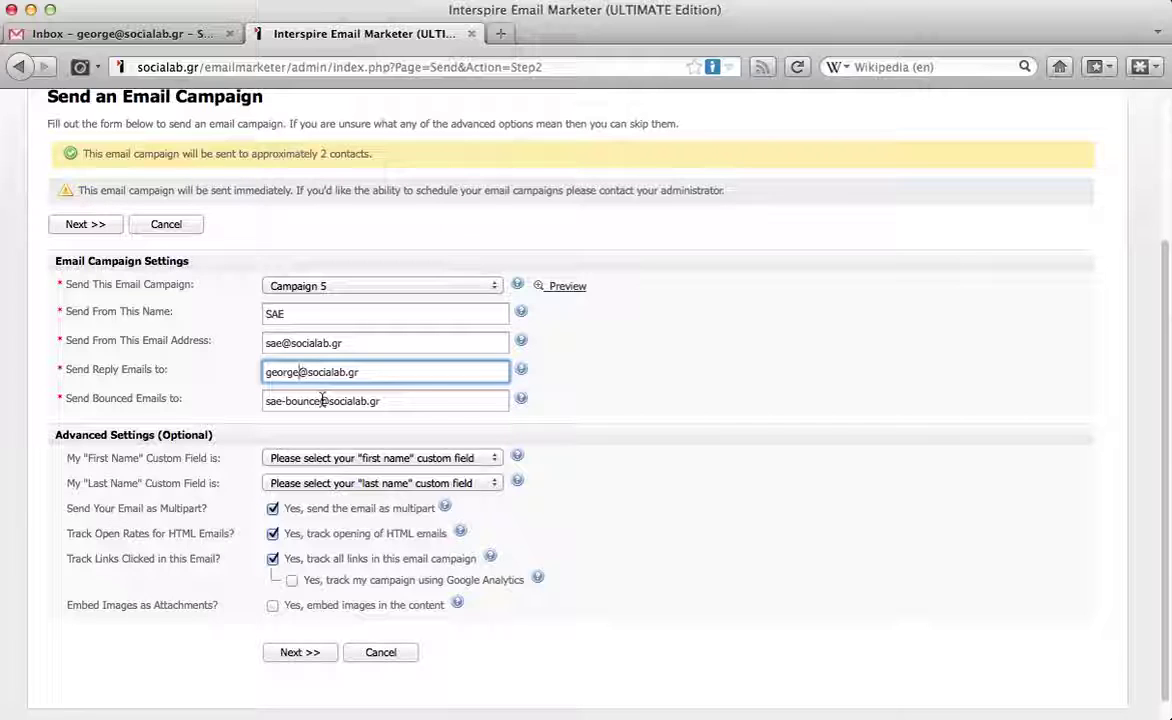
left_click(398, 401)
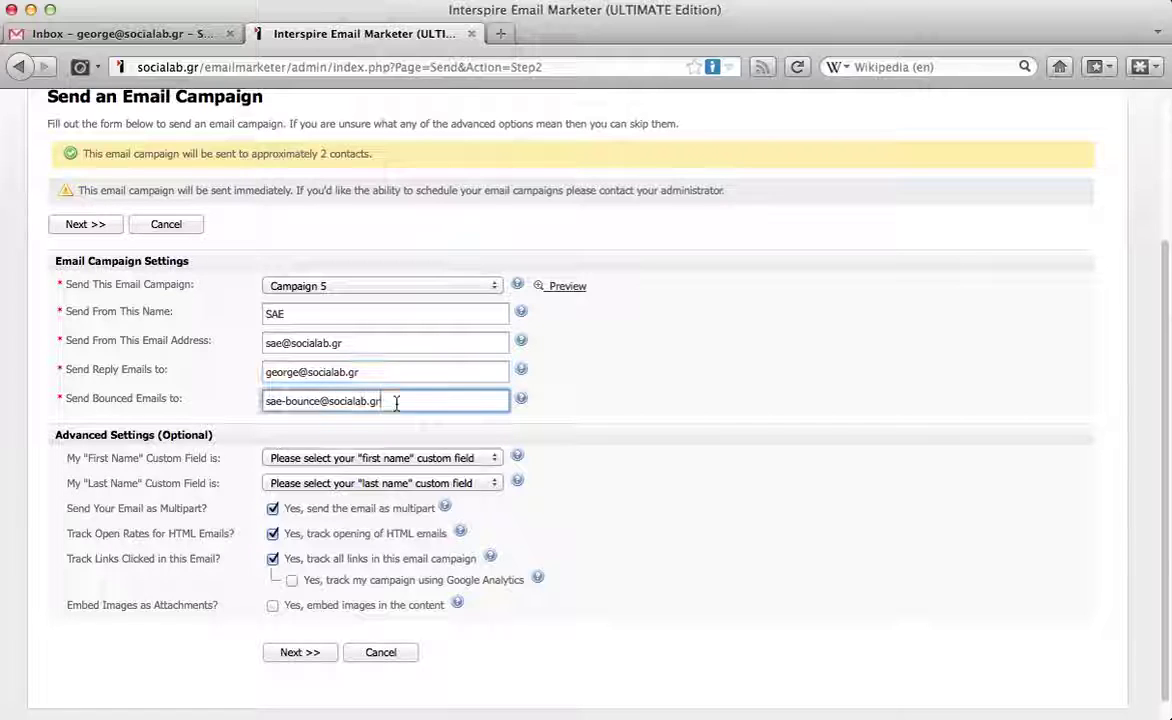
triple_click(264, 401)
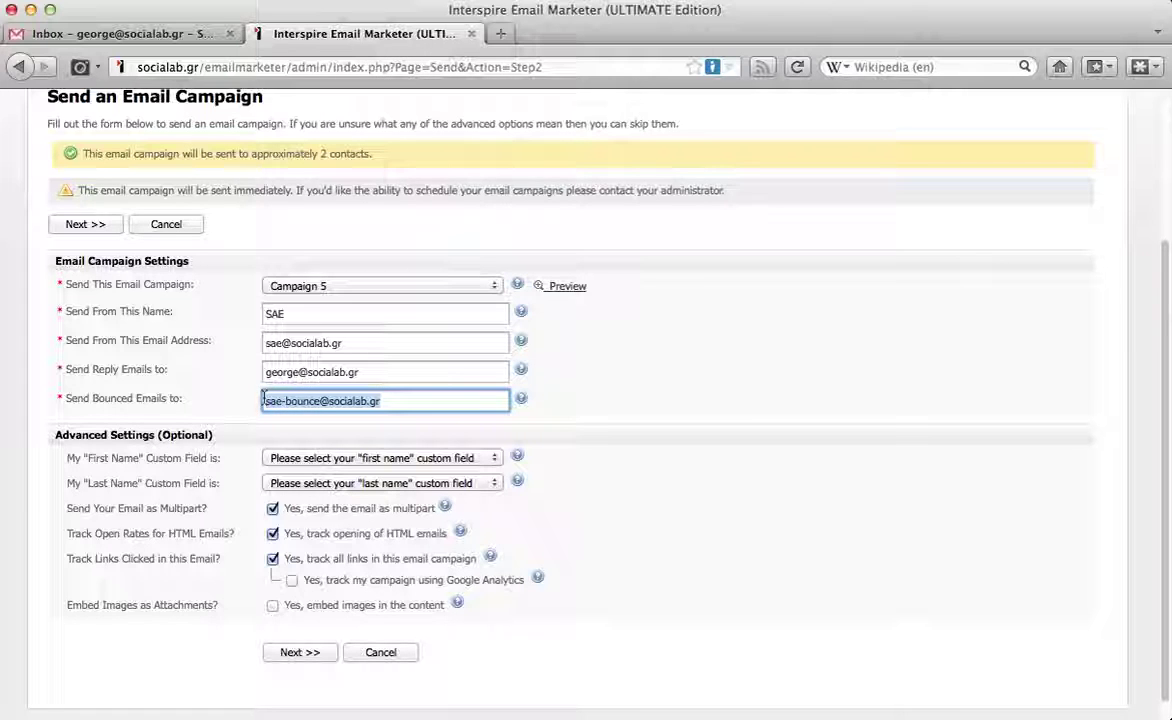
left_click(626, 412)
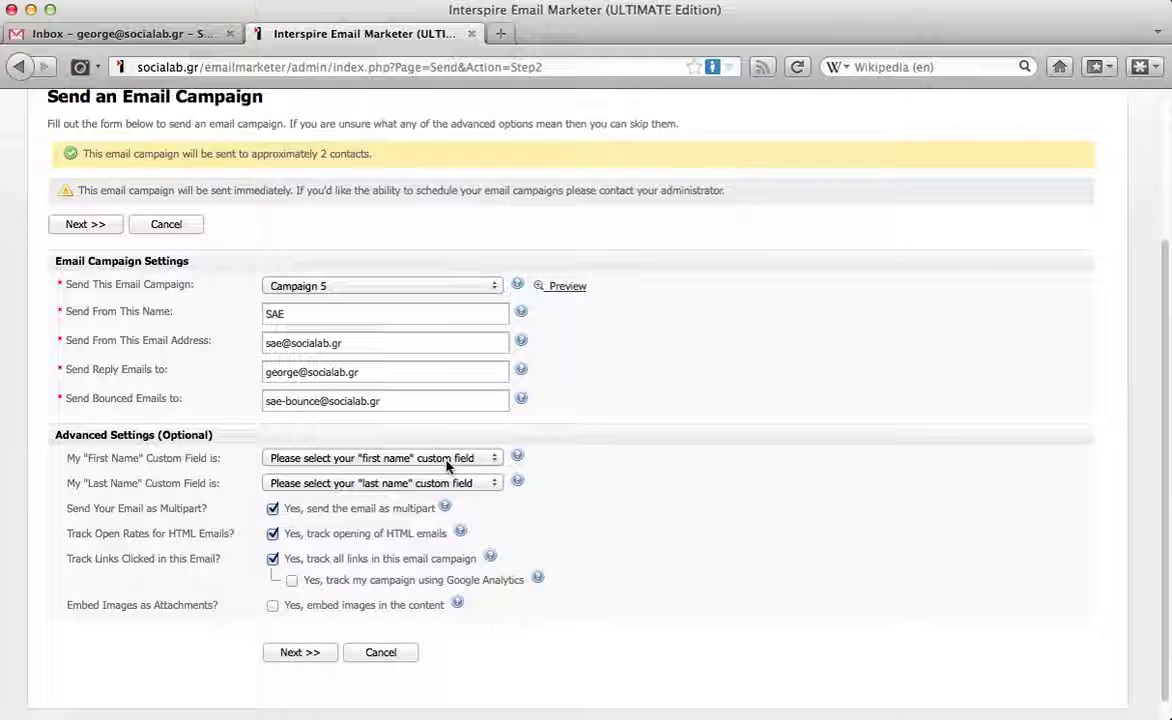
Step: Check the choices for the first name custom field without selecting one, and continue past the advanced settings to the sending summary
left_click(447, 460)
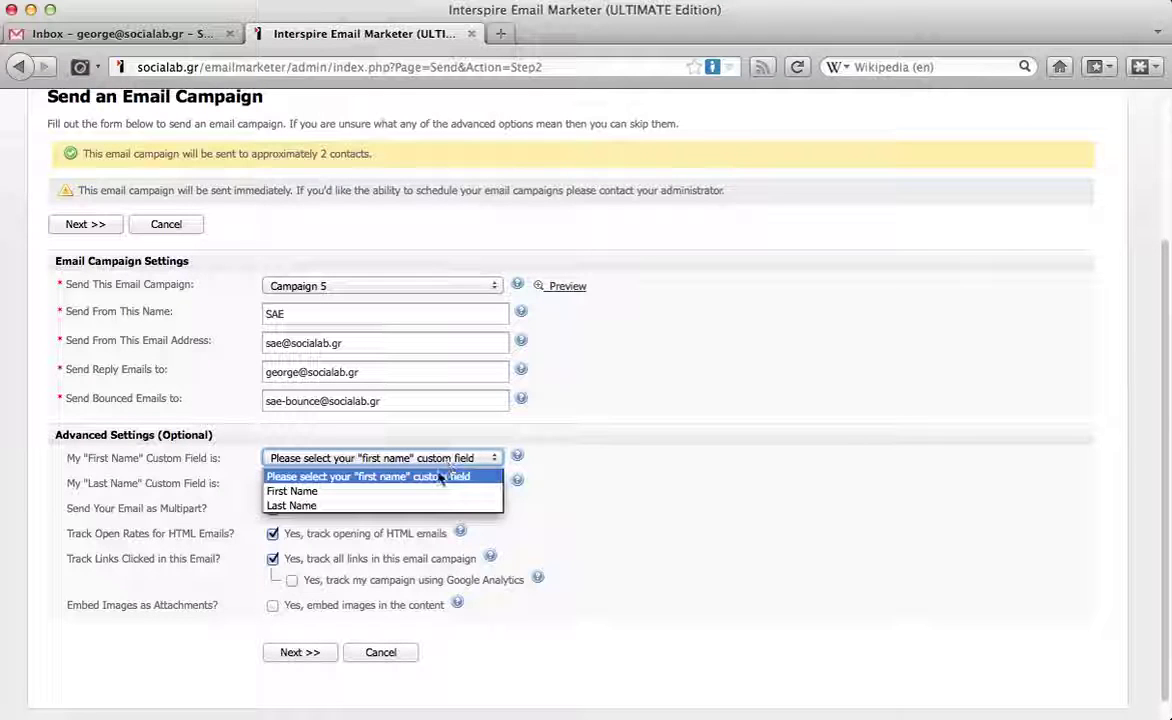
left_click(569, 449)
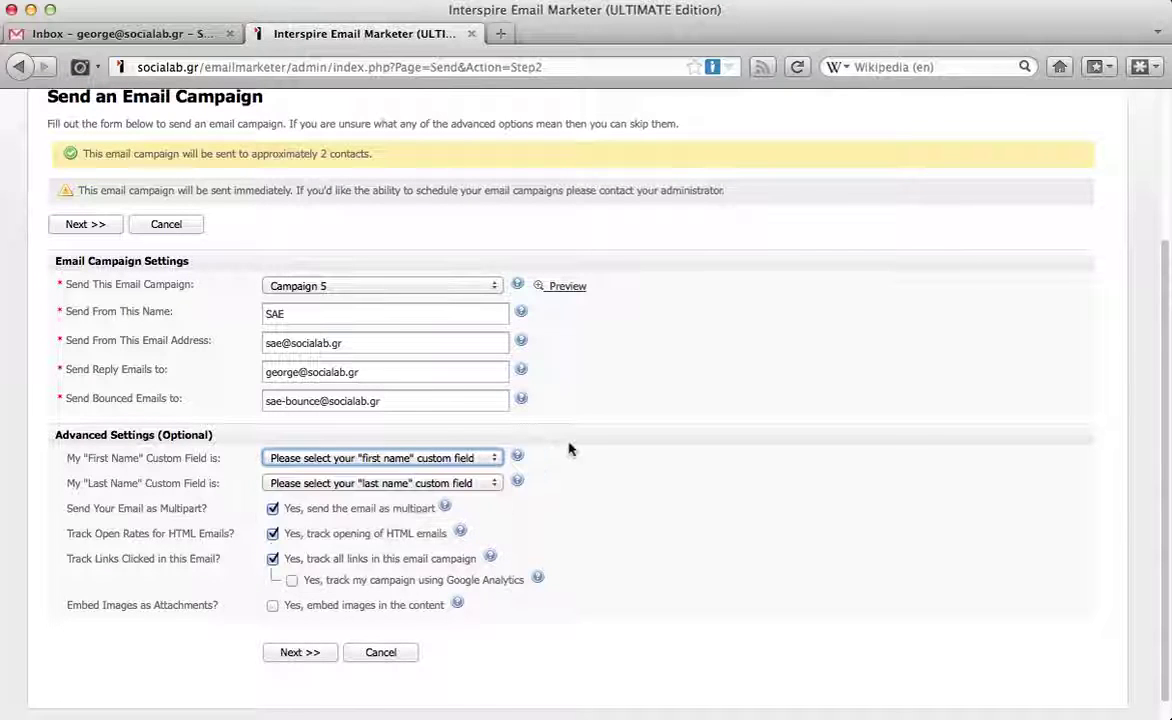
scroll(569, 449, "down", 1)
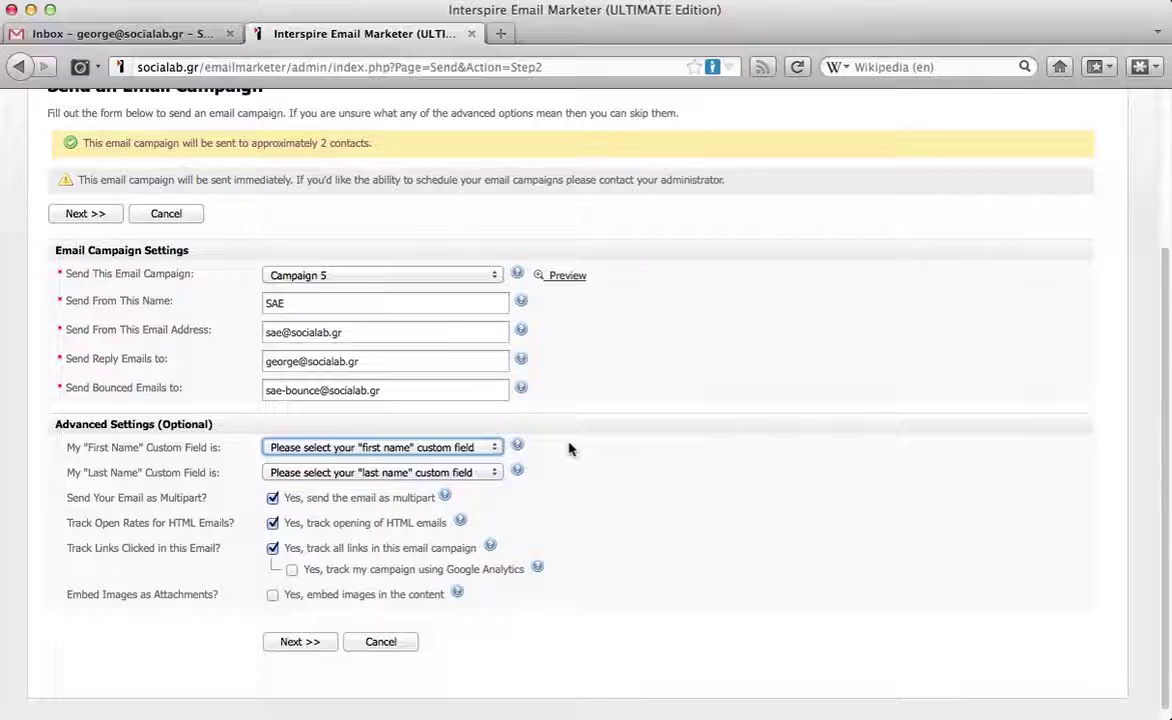
scroll(569, 449, "down", 1)
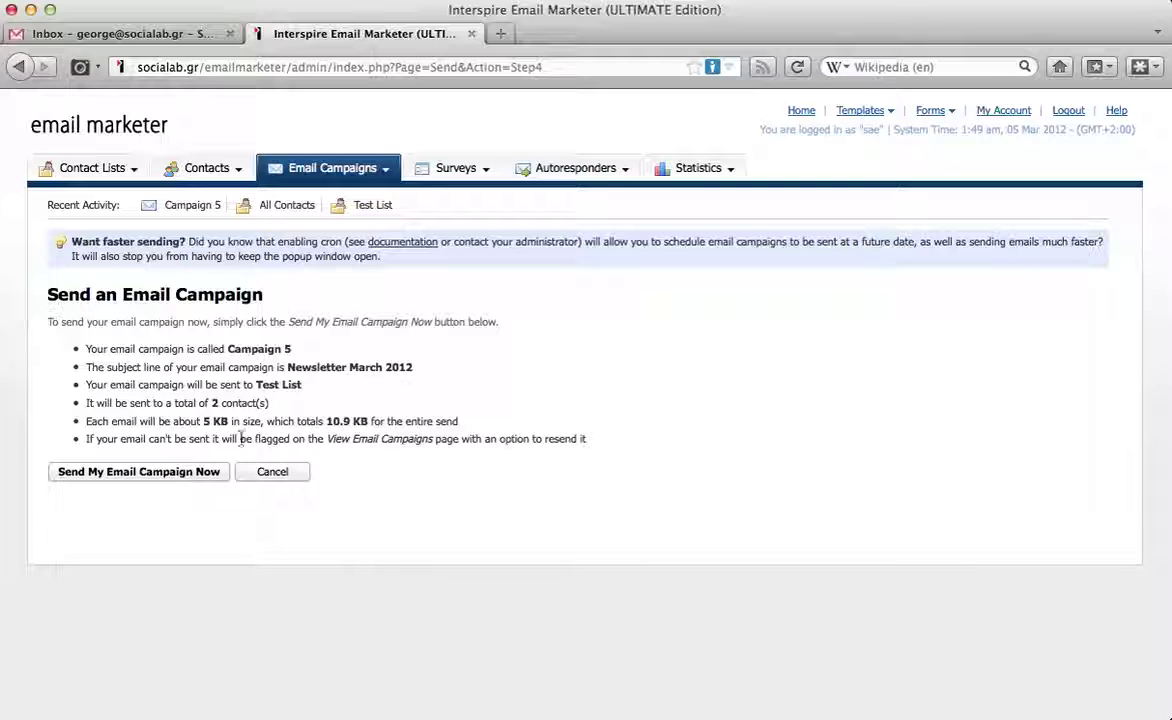
Step: Send Campaign 5 to Test List immediately, accept the popup window notice, and dismiss the sending report
left_click(172, 472)
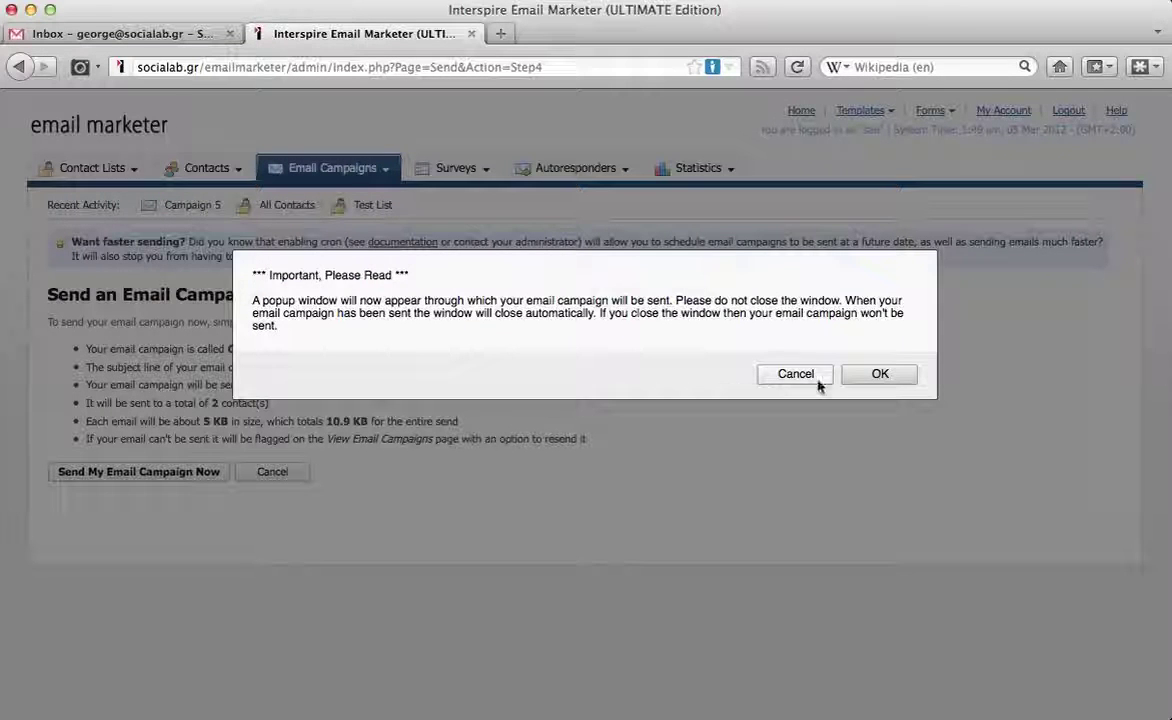
left_click(870, 375)
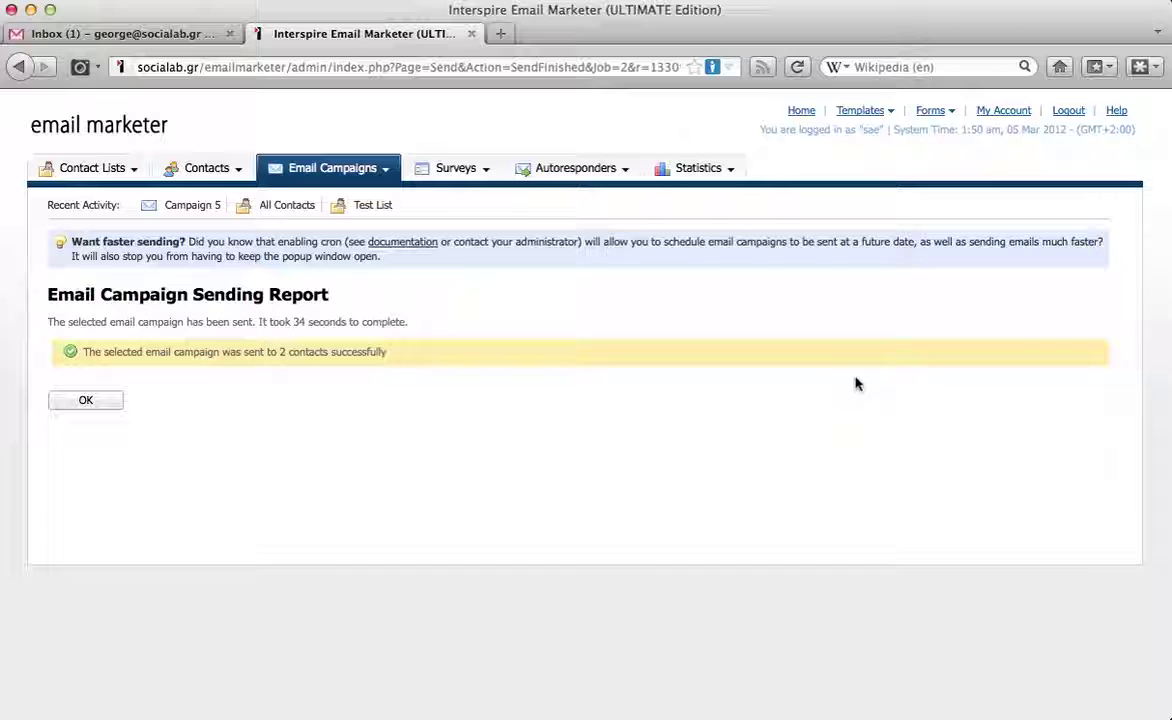
left_click(86, 401)
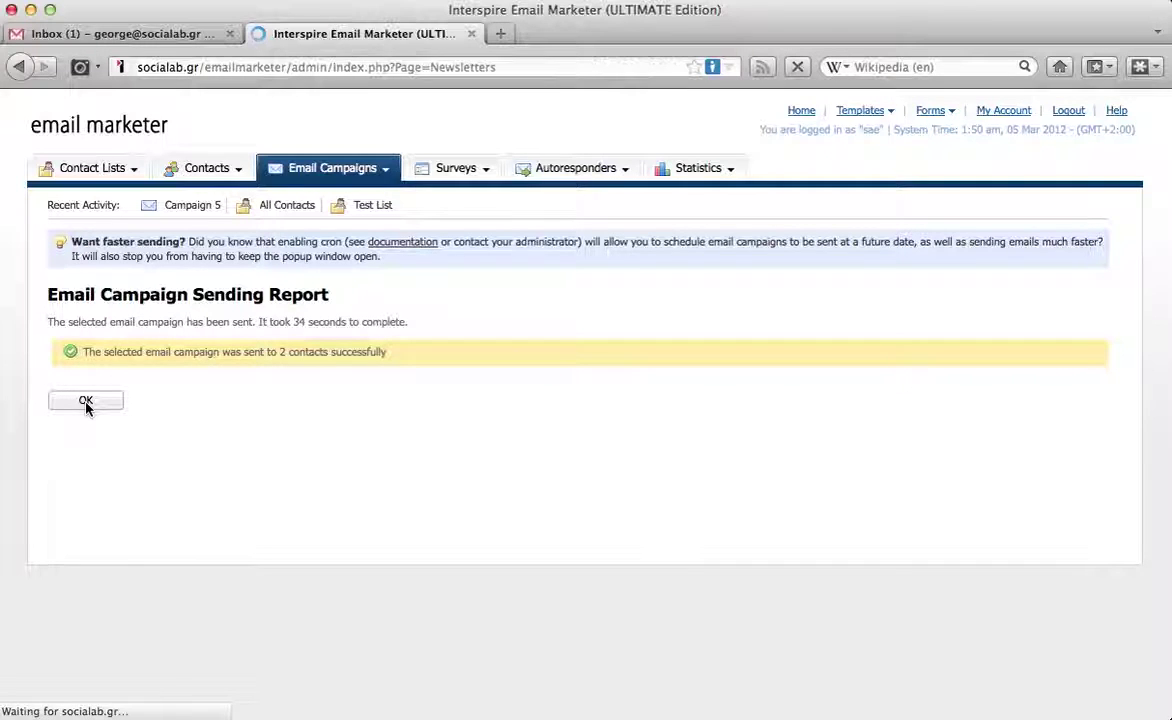
Step: Switch to the Gmail inbox, open the received "Newsletter March 2012" email from SAE, and examine its content down to the footer
left_click(155, 38)
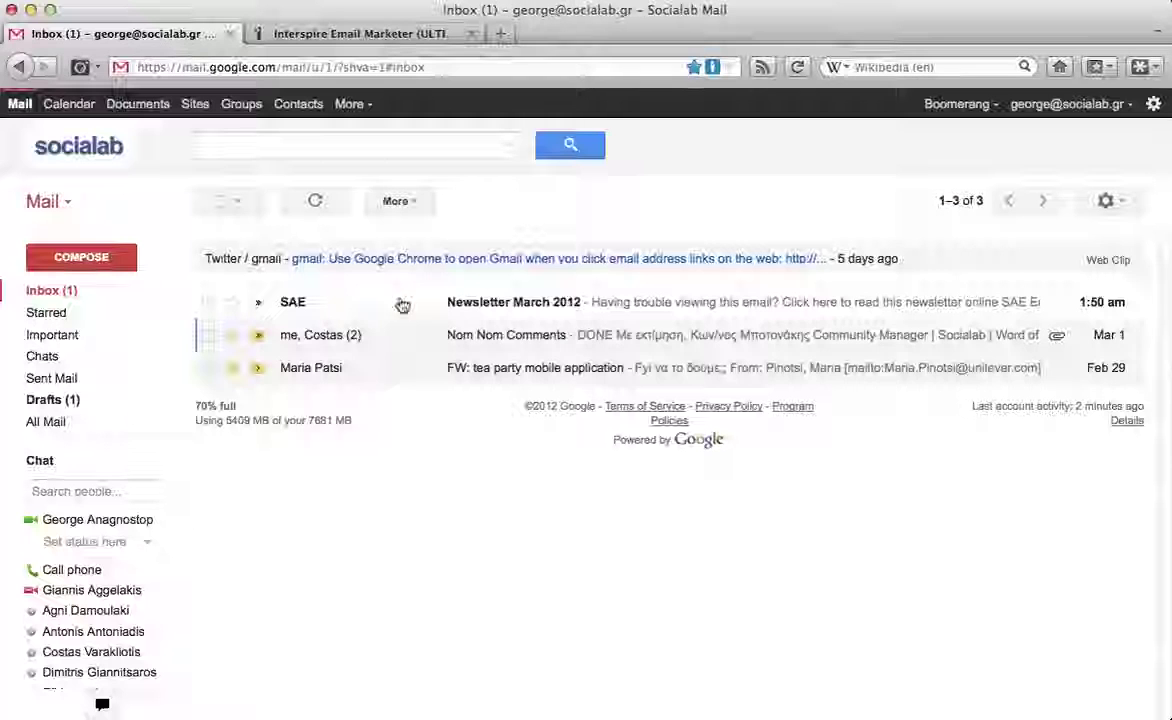
left_click(500, 304)
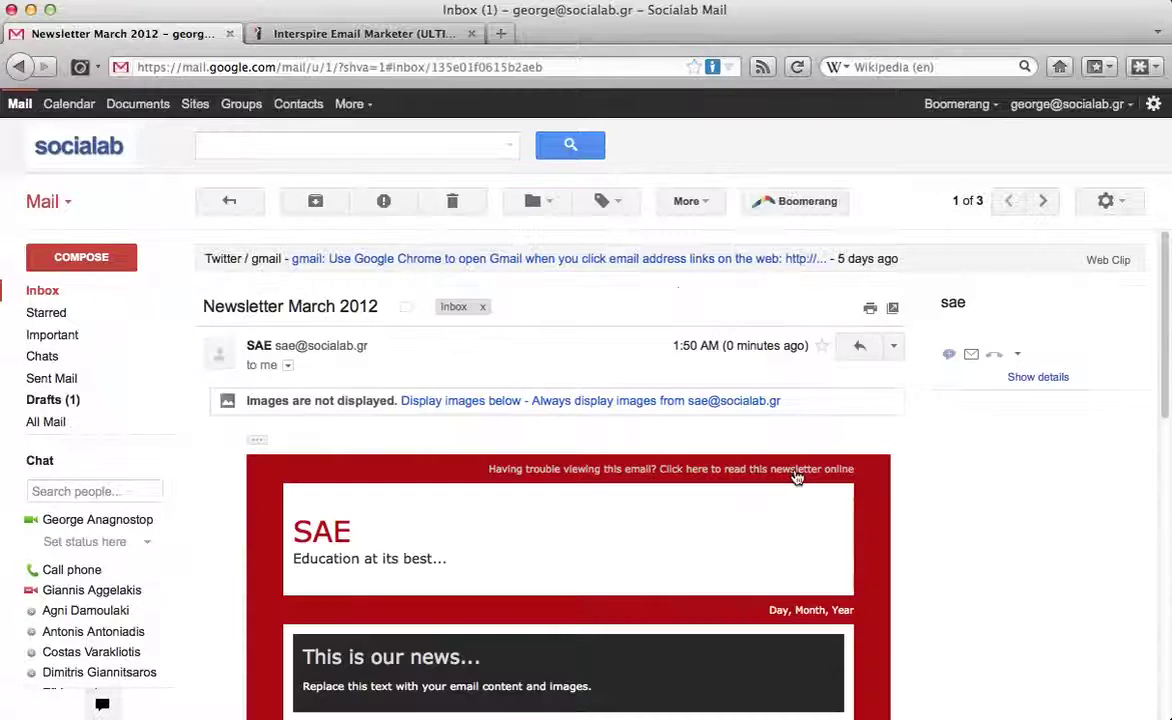
scroll(795, 476, "down", 7)
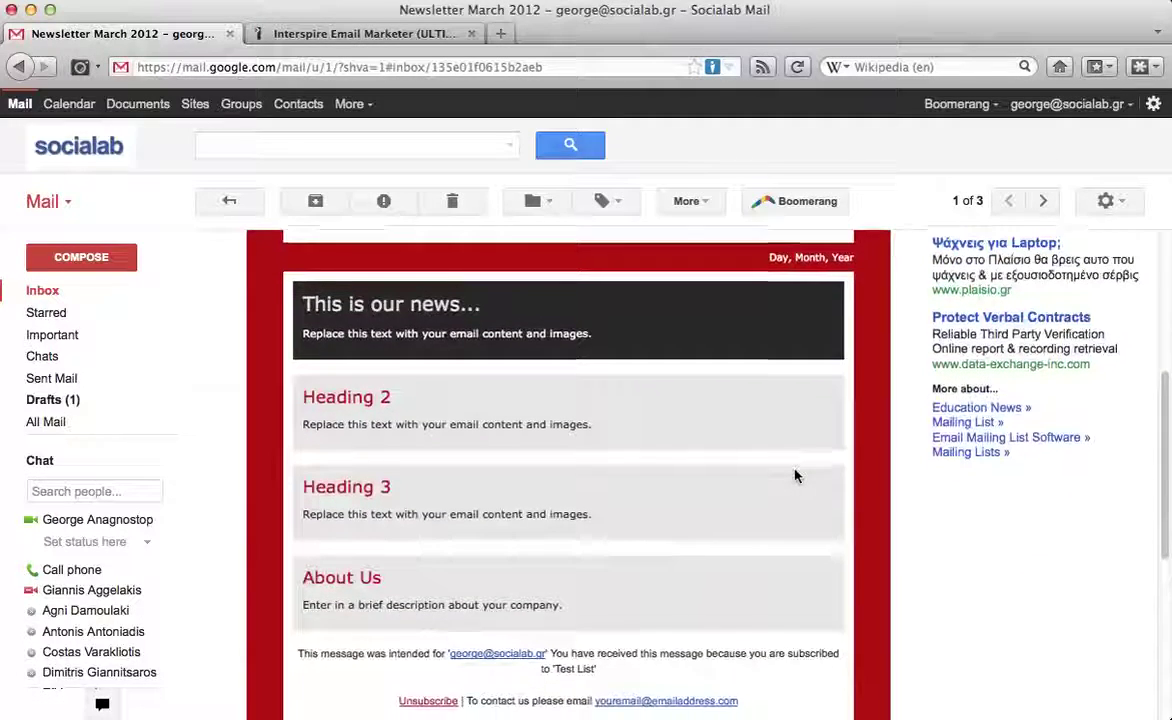
scroll(795, 476, "down", 4)
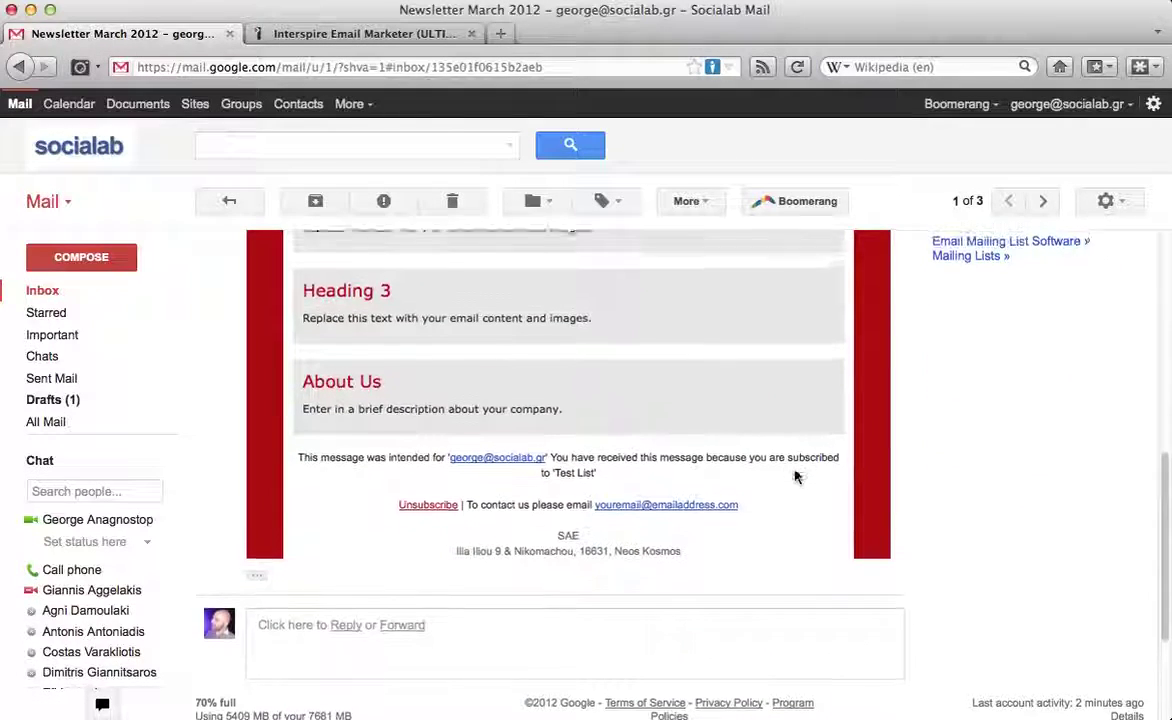
scroll(795, 476, "up", 6)
scroll(795, 476, "up", 2)
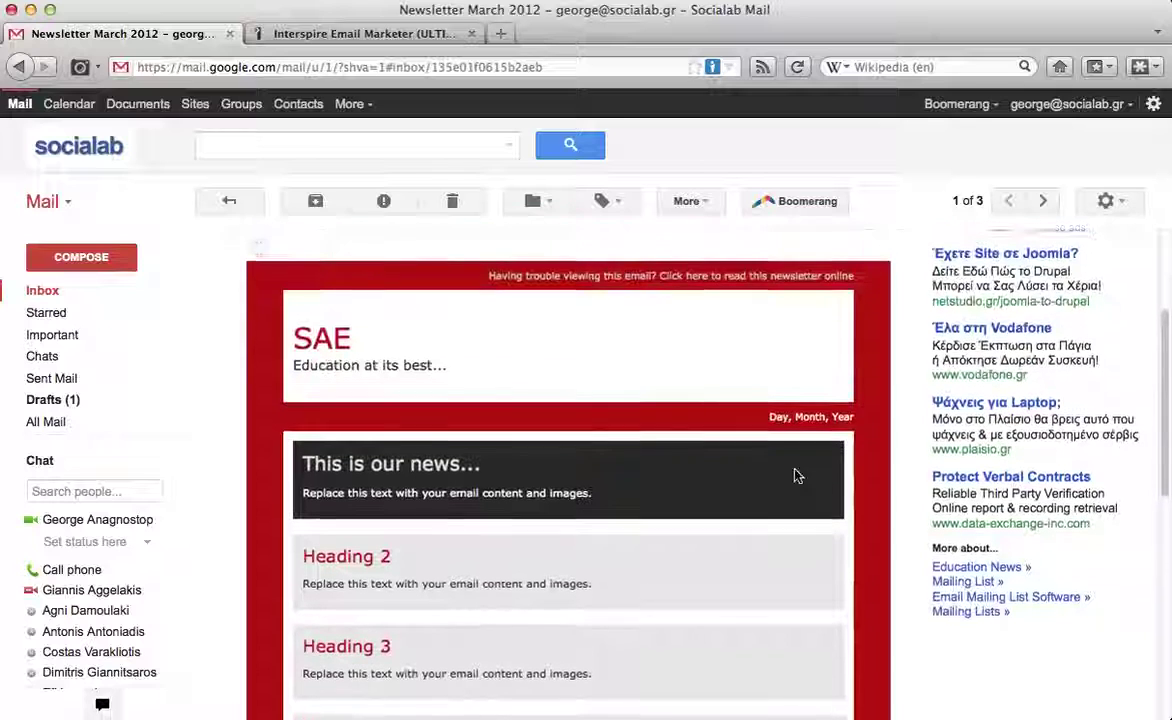